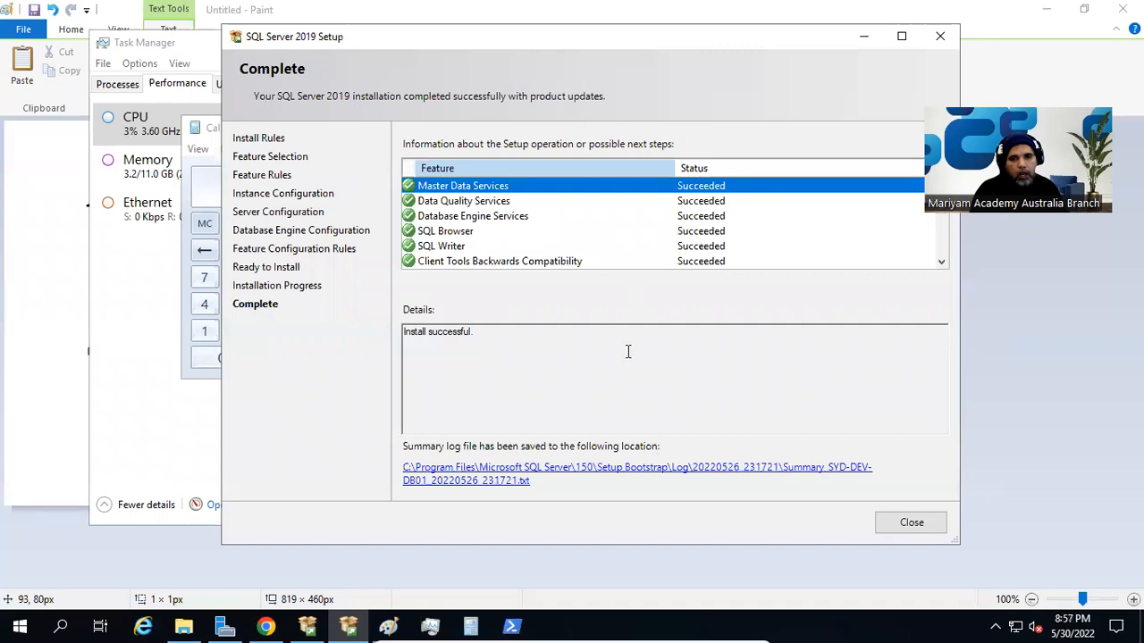
- Enlarge the SQL Server 2019 Setup window and reposition it so more of the feature results fit
drag(956, 549, 1031, 584)
drag(885, 45, 771, 36)
mouse_move(897, 172)
mouse_down()
mouse_move(906, 285)
mouse_move(911, 170)
mouse_up()
- Review the installation status of the listed features, from Master Data Services through SQL Client Connectivity SDK
click(391, 181)
click(379, 191)
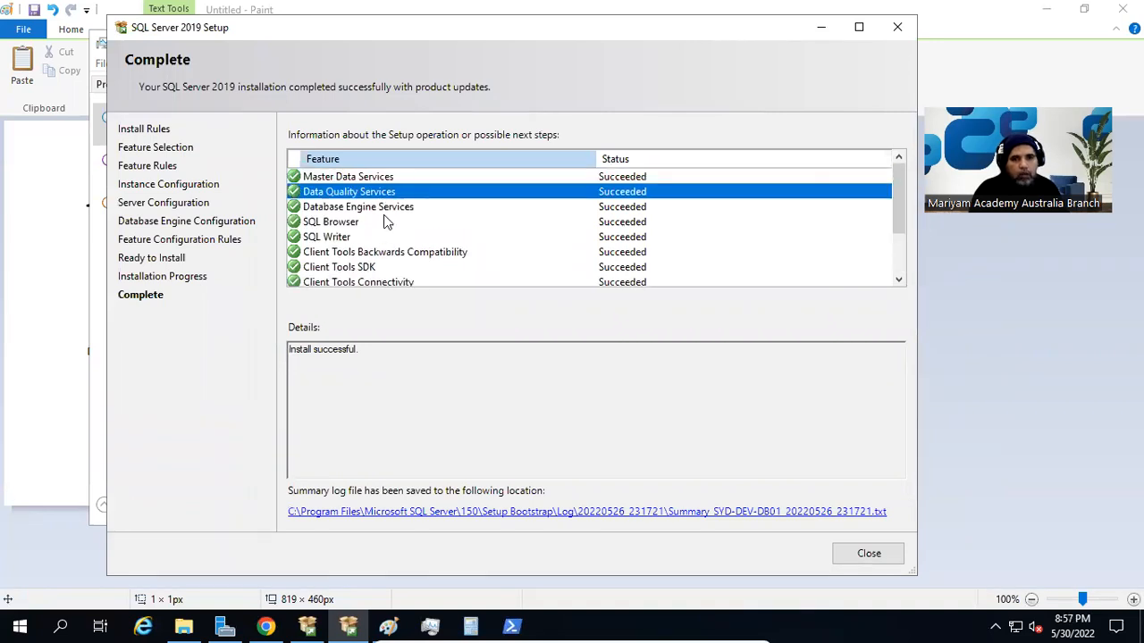
click(381, 209)
click(345, 222)
click(354, 237)
click(362, 253)
click(395, 266)
scroll(370, 259, down, 2)
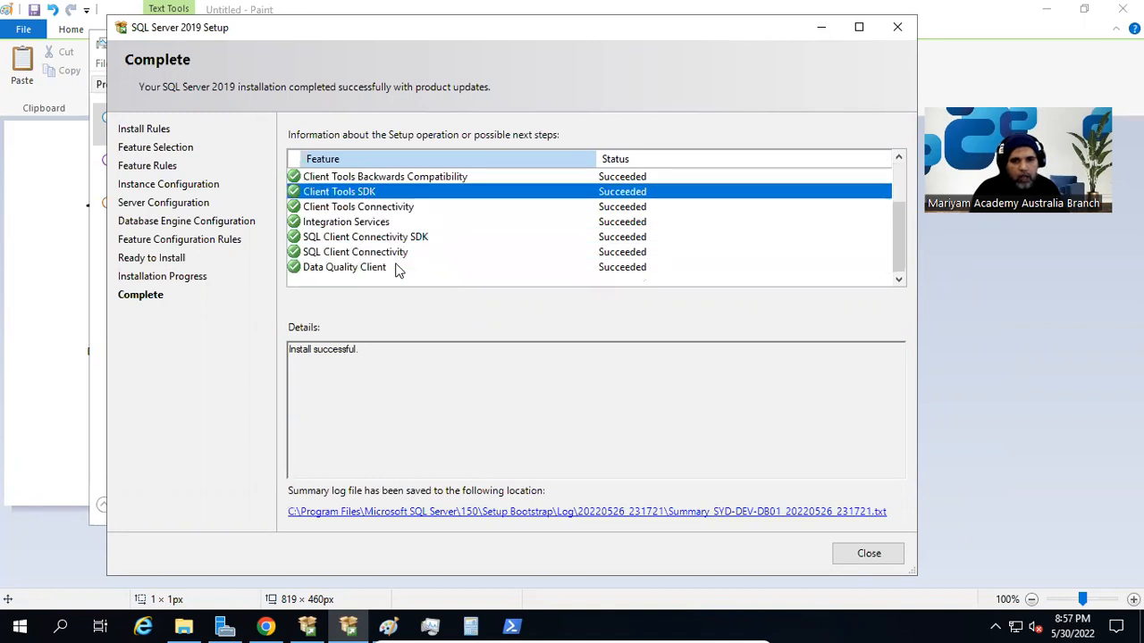
click(402, 211)
click(378, 223)
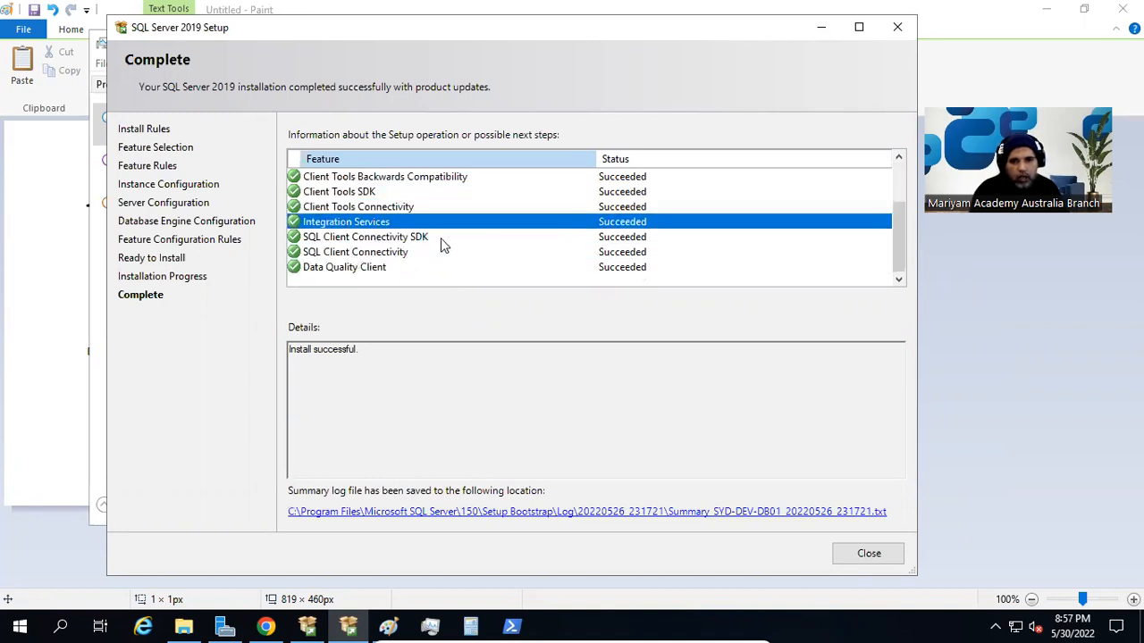
click(441, 237)
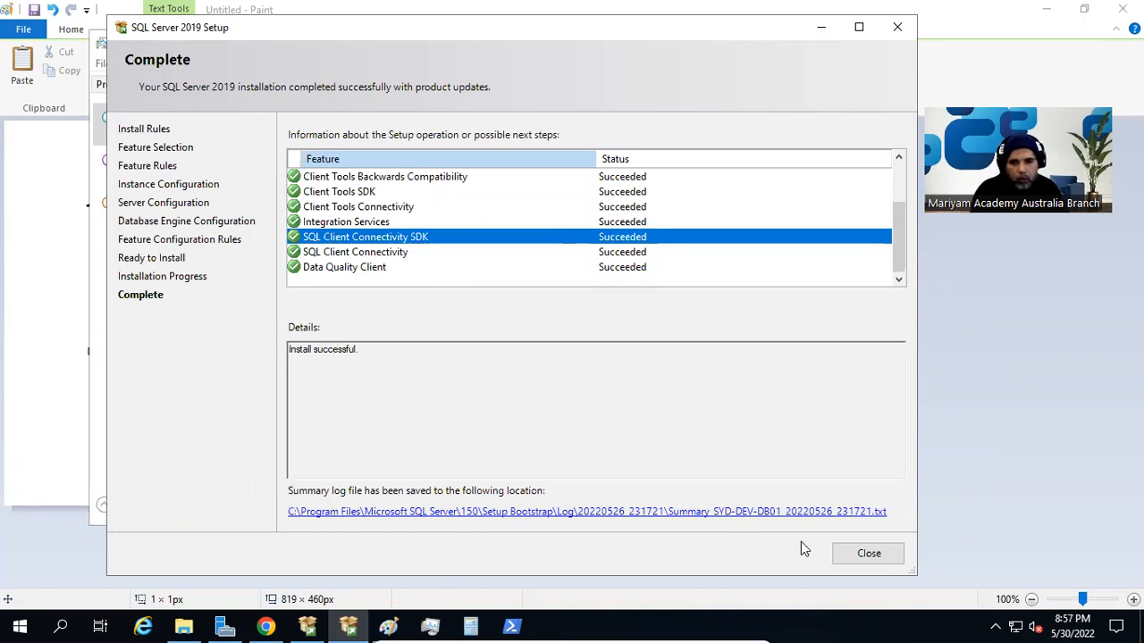
- Open the setup summary log file and read through to the feature statuses and rule warnings at its end
click(856, 512)
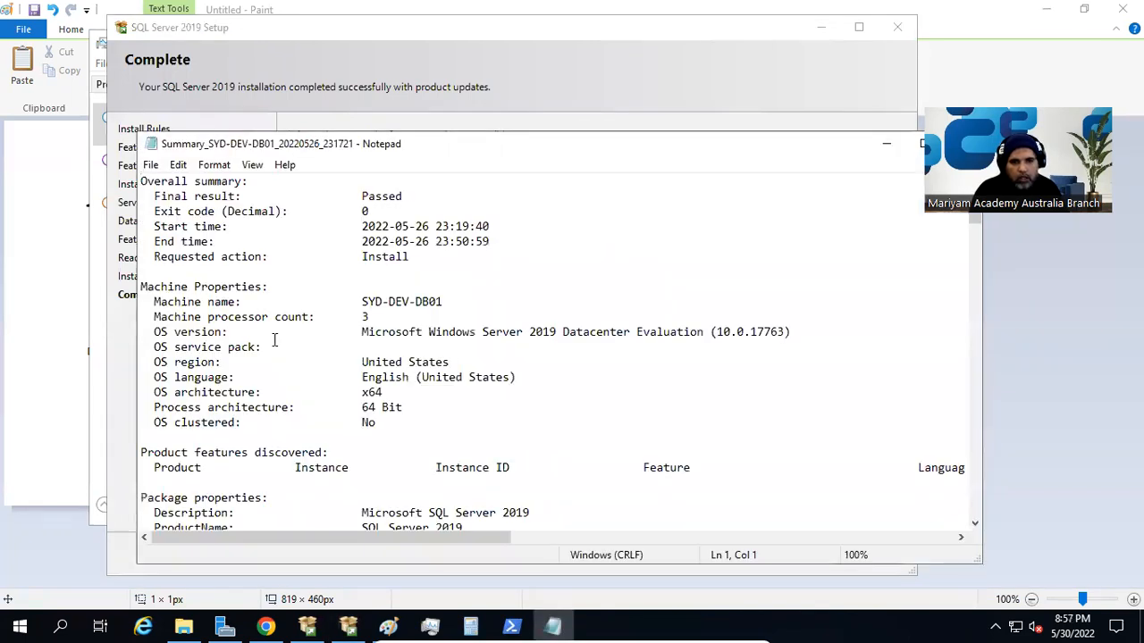
scroll(275, 338, down, 9)
scroll(274, 338, down, 20)
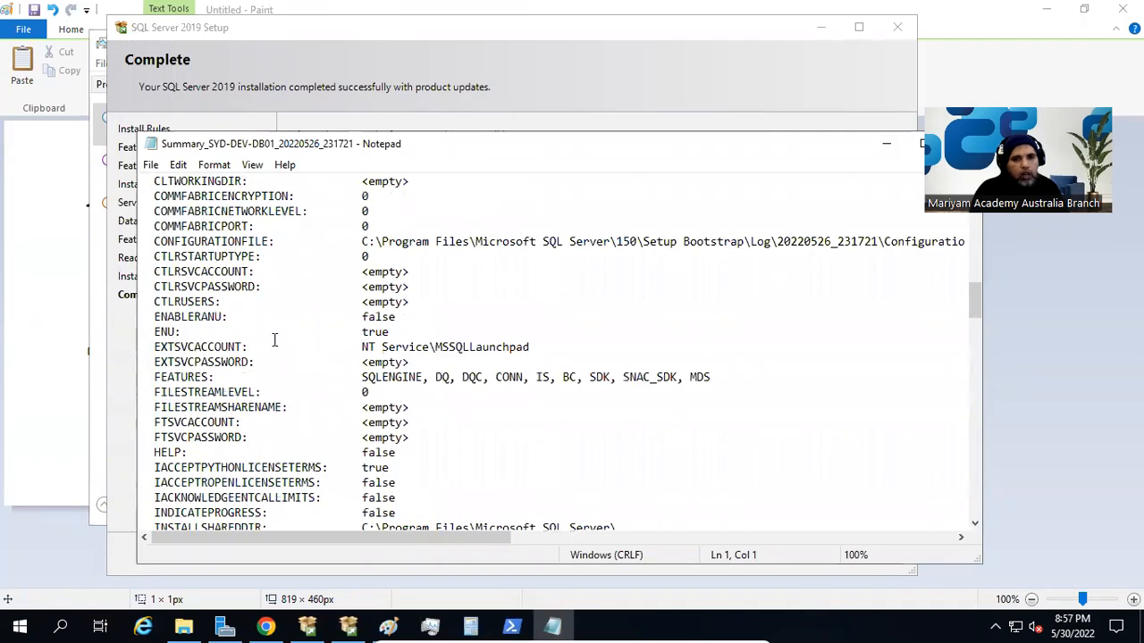
scroll(275, 338, down, 10)
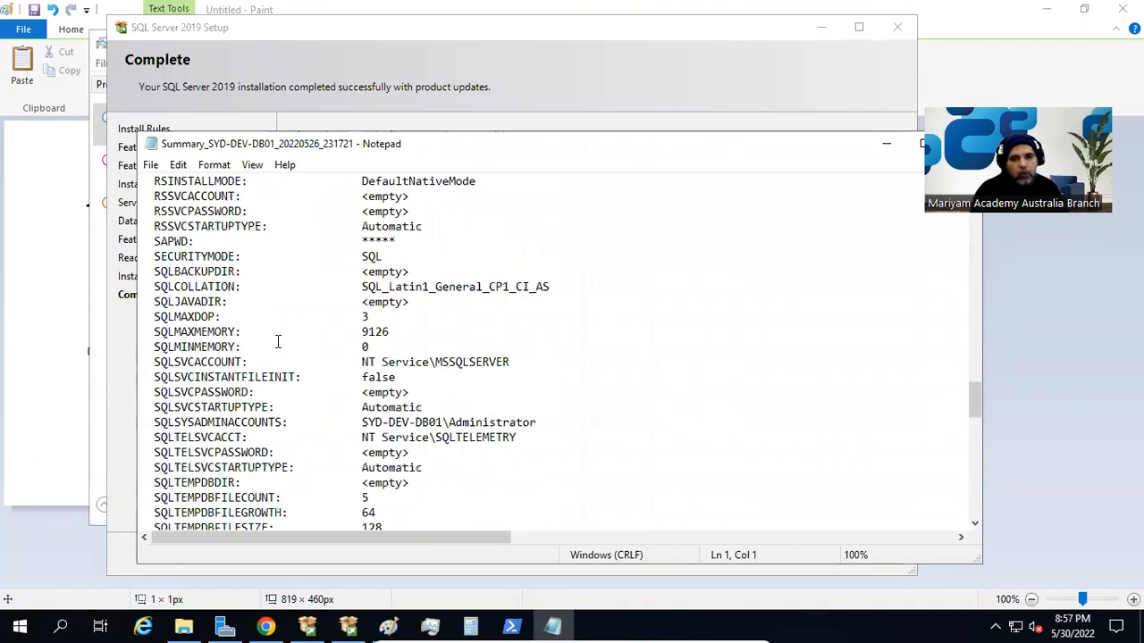
scroll(277, 341, down, 20)
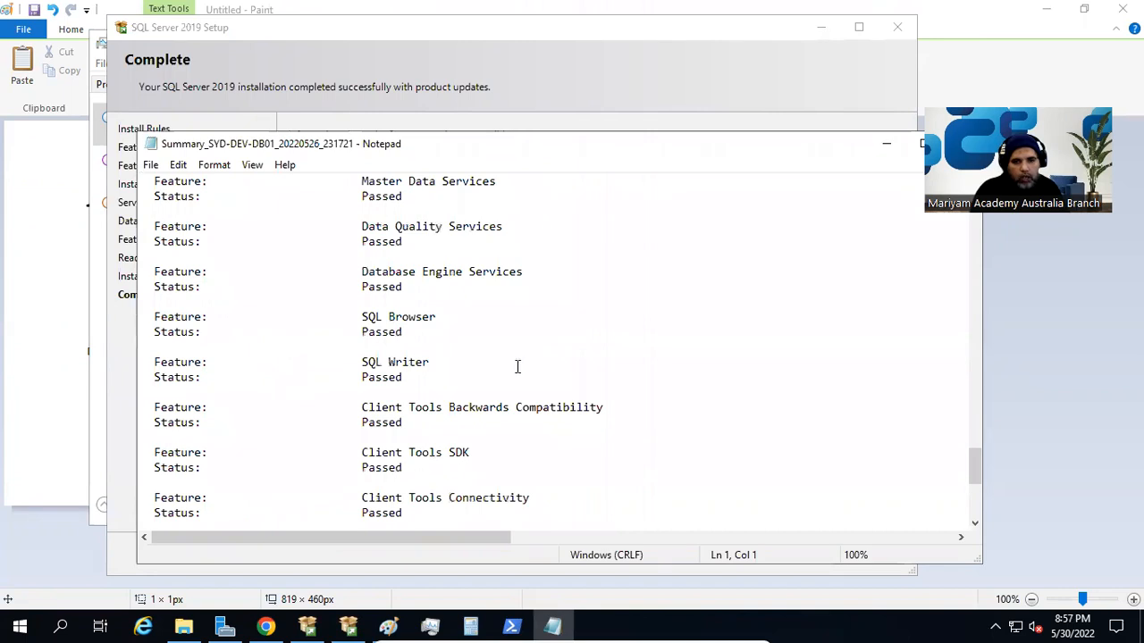
scroll(474, 427, down, 4)
scroll(559, 467, down, 3)
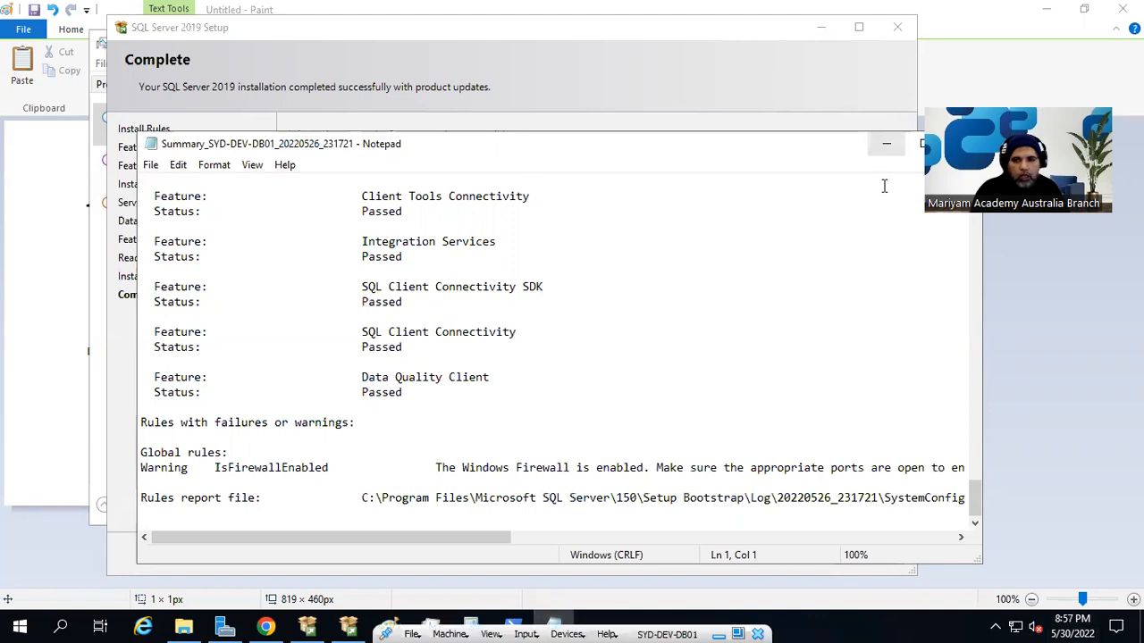
click(883, 143)
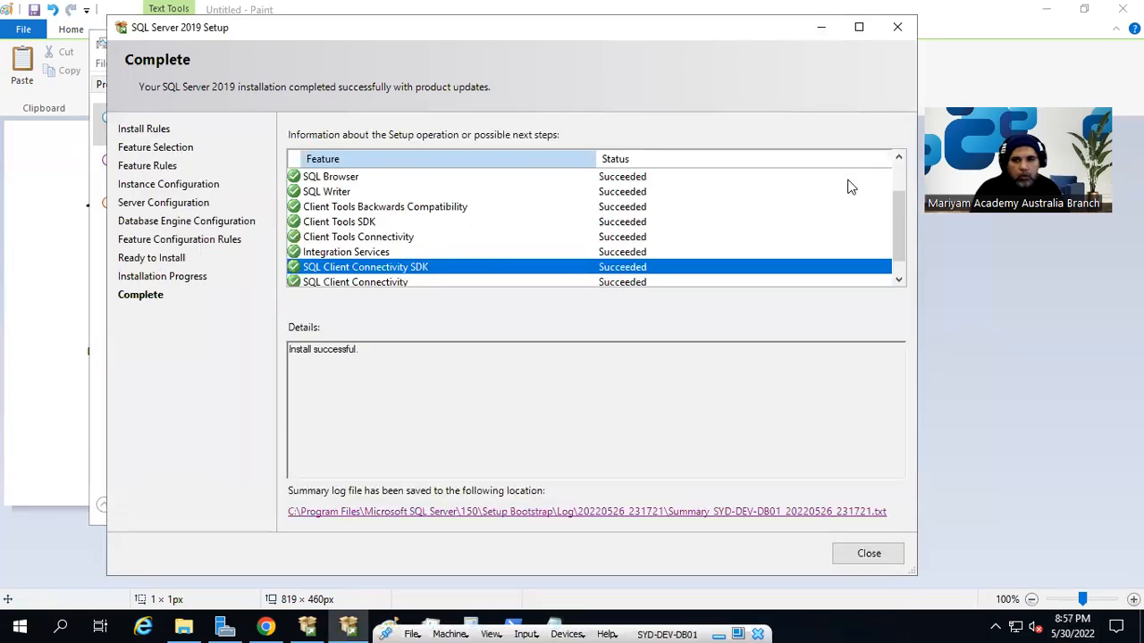
- Close the completed SQL Server setup wizard and Calculator, and minimize Task Manager
click(866, 556)
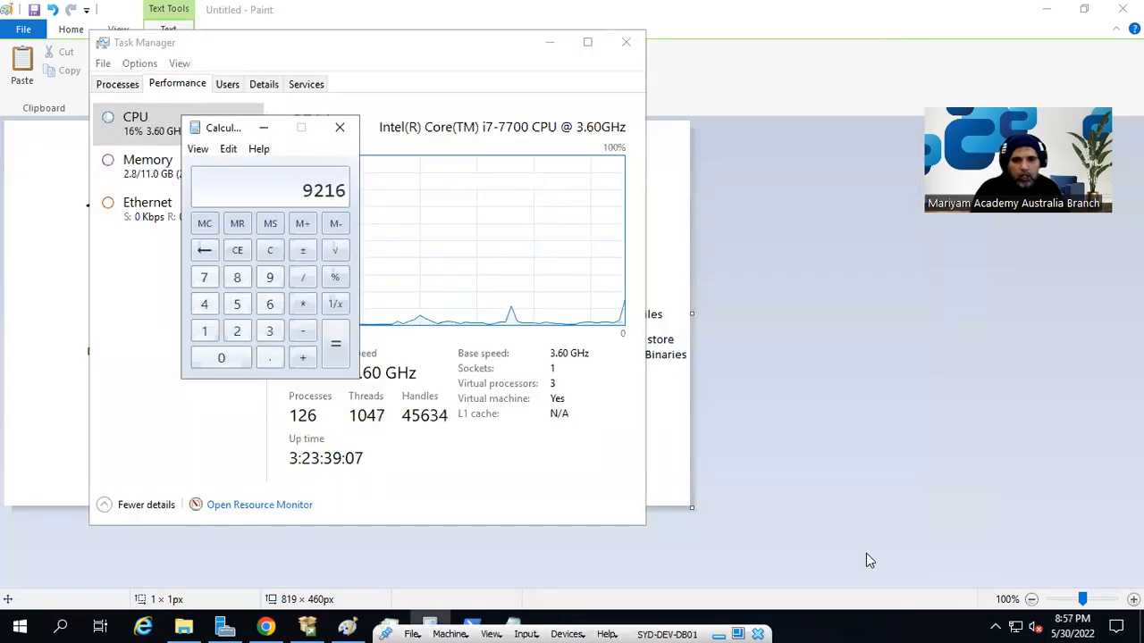
click(339, 127)
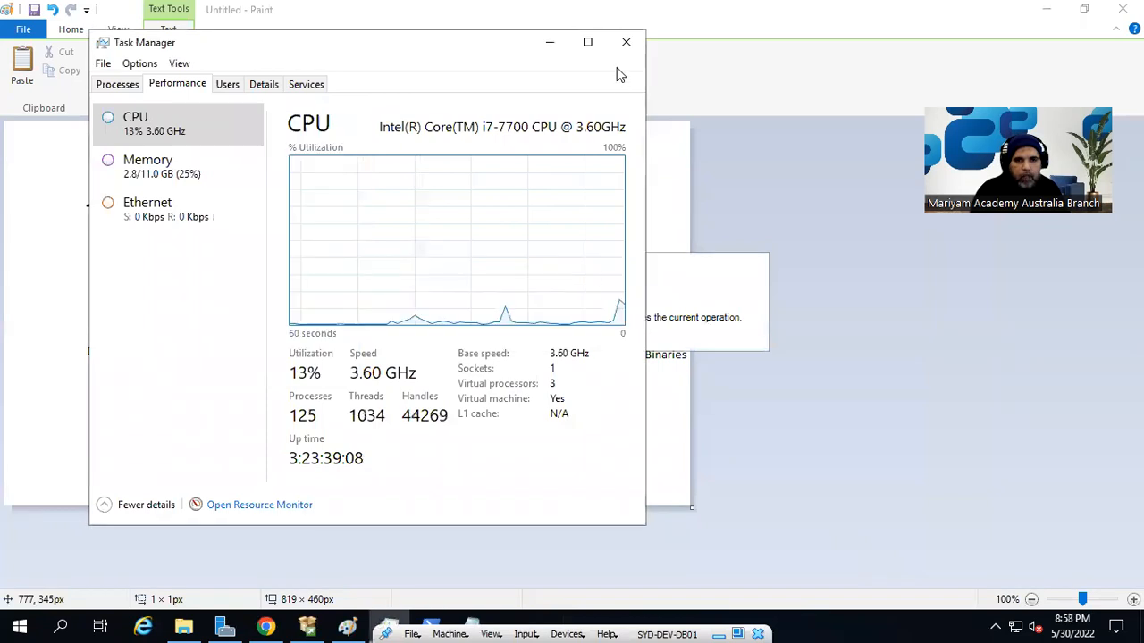
click(547, 42)
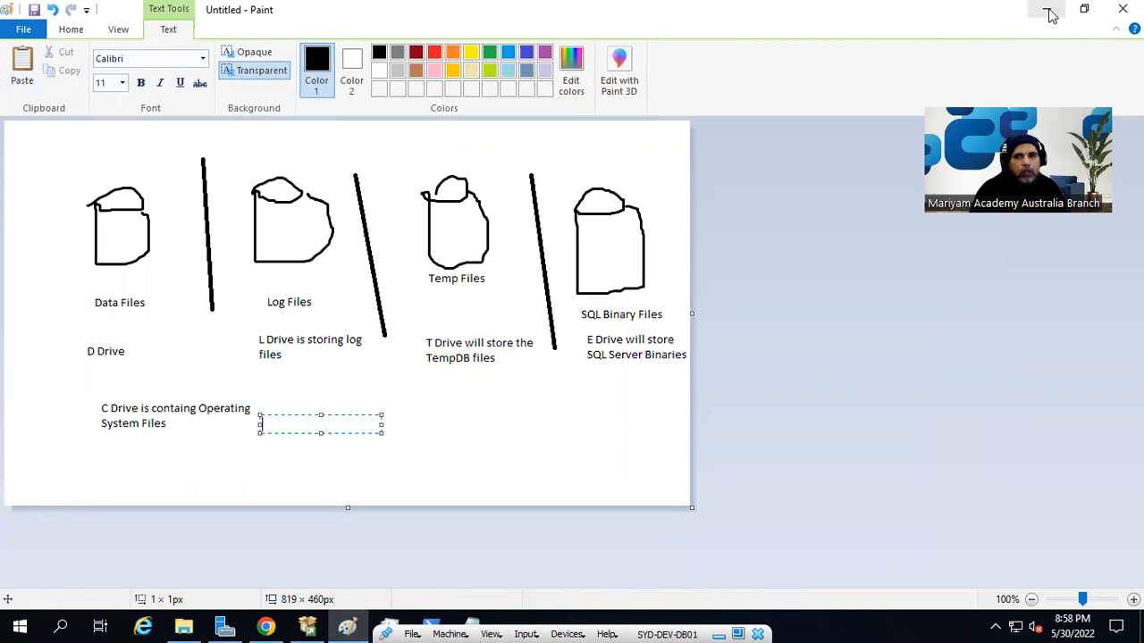
- Examine the programs installed in the Microsoft SQL Server 2019 group of the Windows application list
click(18, 625)
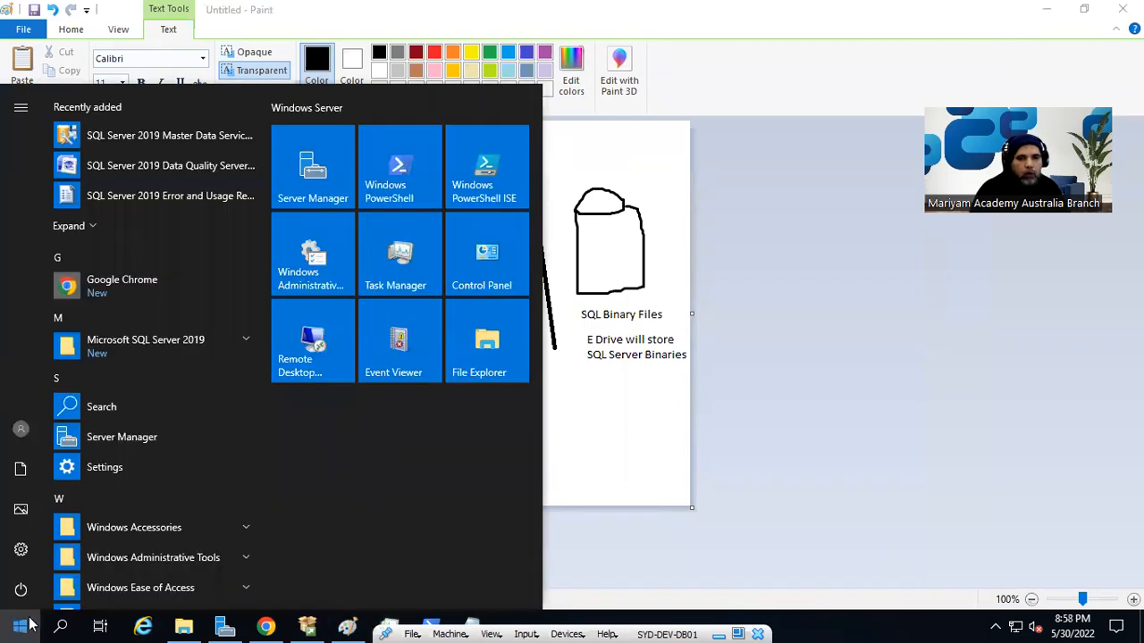
scroll(98, 537, down, 1)
scroll(102, 542, up, 1)
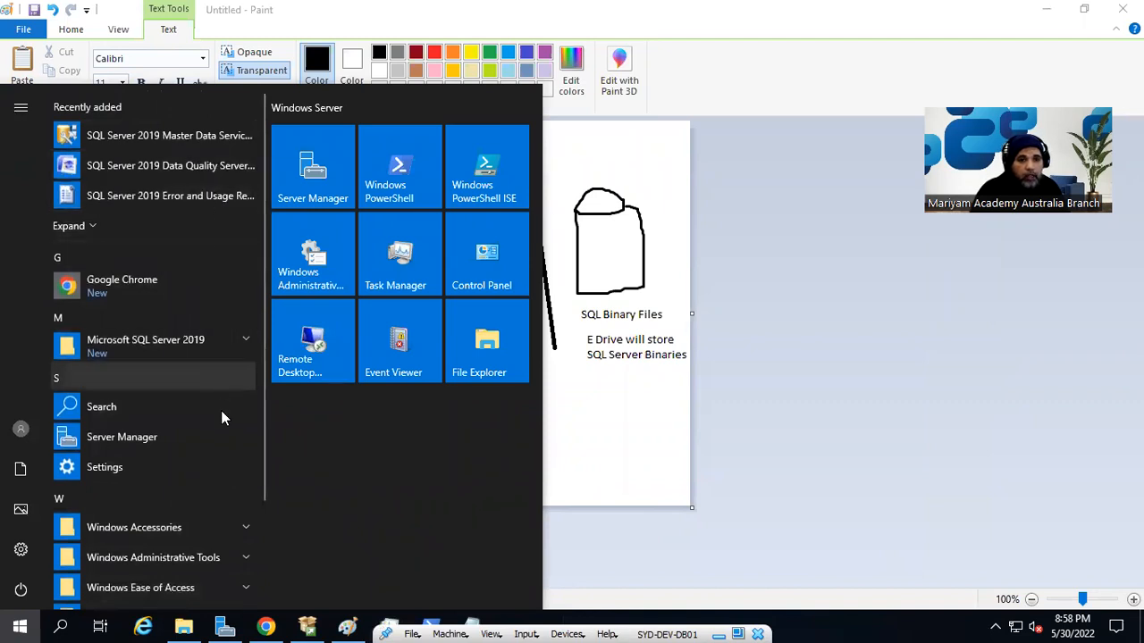
scroll(221, 460, down, 3)
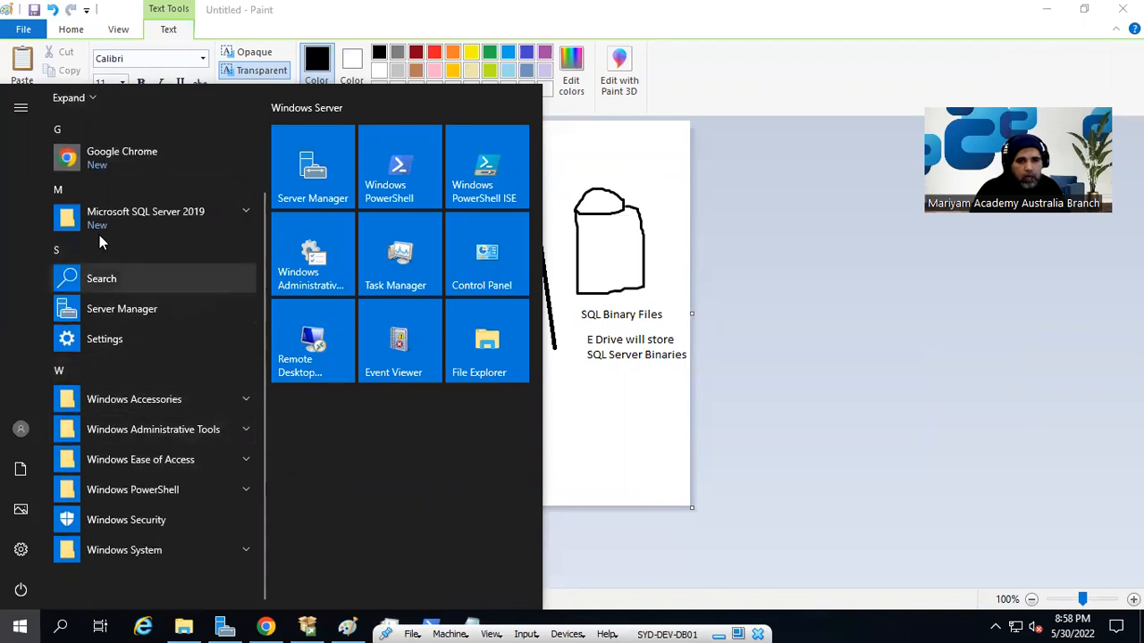
click(239, 213)
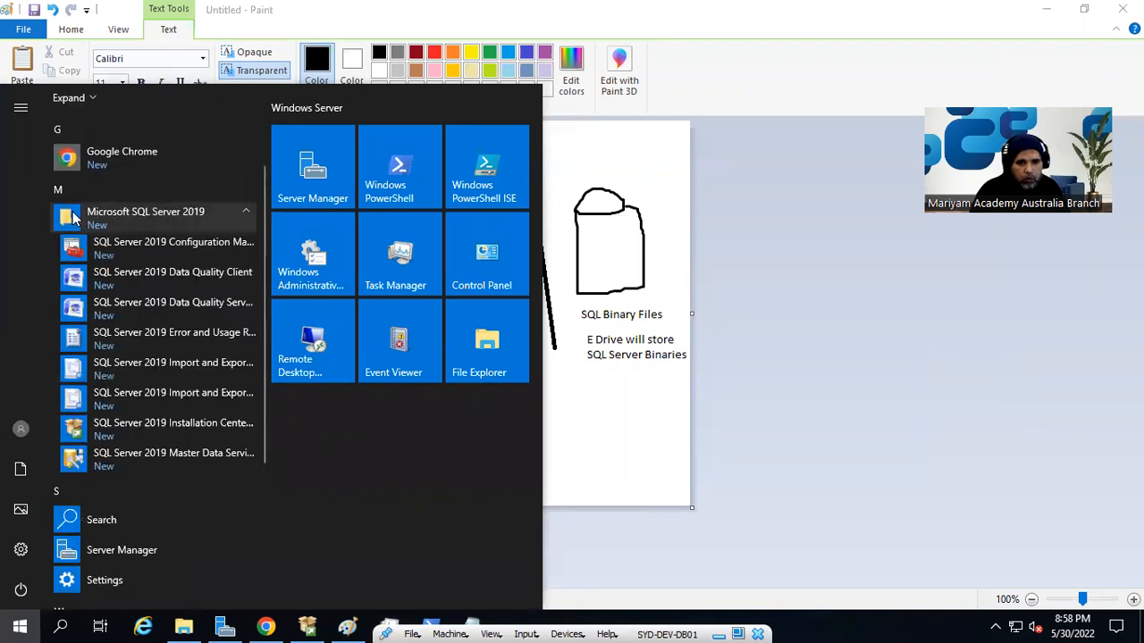
scroll(123, 307, down, 3)
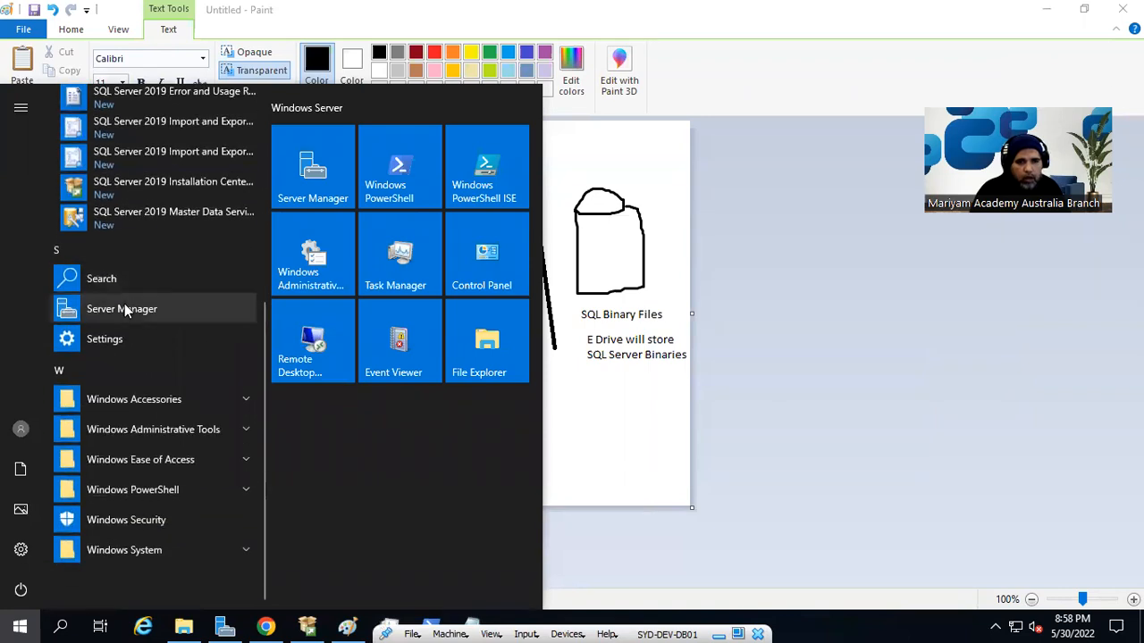
scroll(124, 309, up, 3)
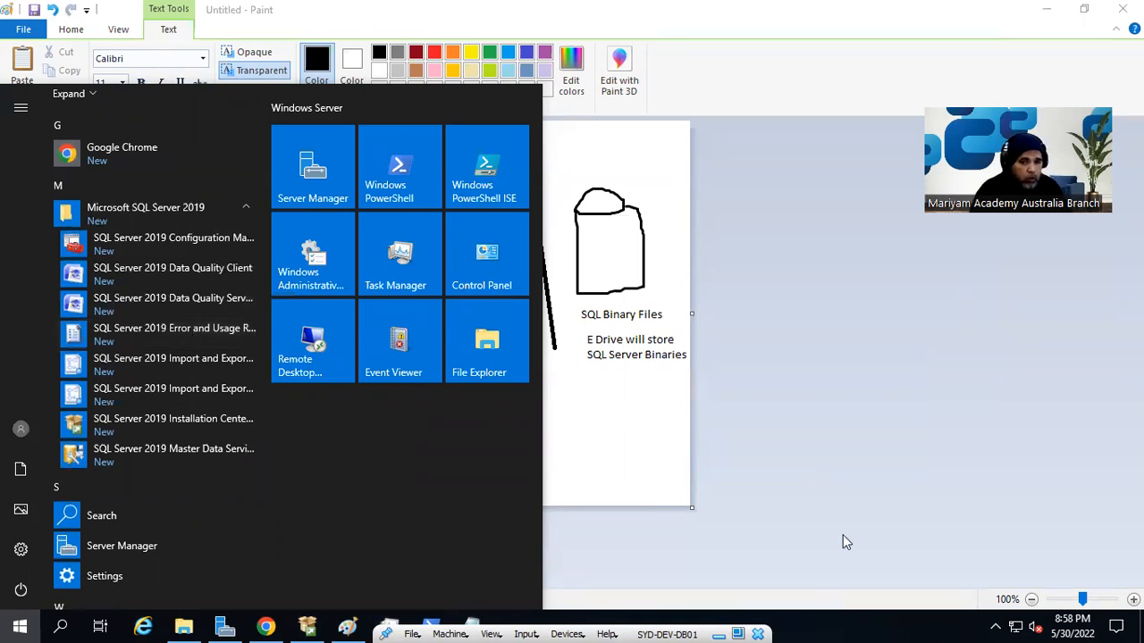
click(7, 625)
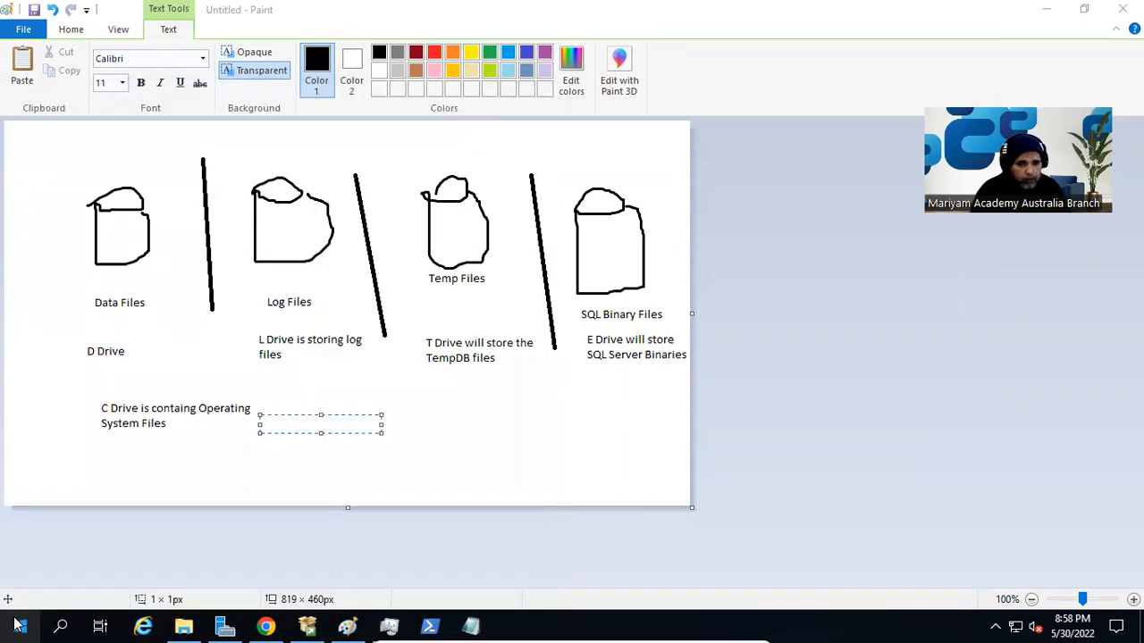
- Launch the Windows Services console by running services.msc and maximize its window
right_click(7, 625)
click(133, 543)
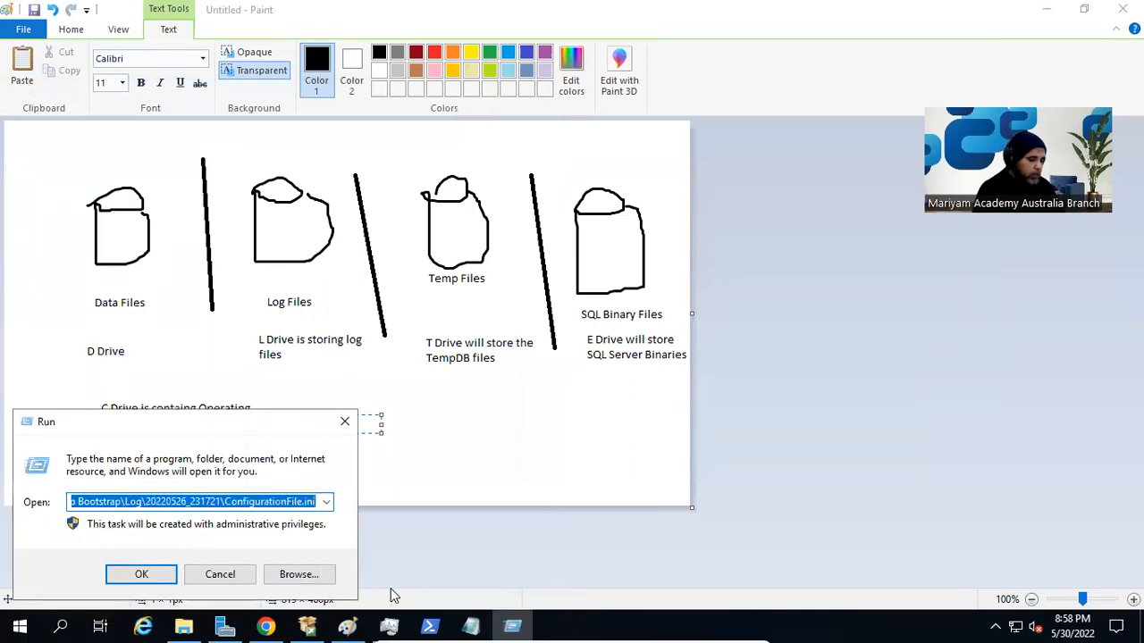
text(services.msc)
key(Return)
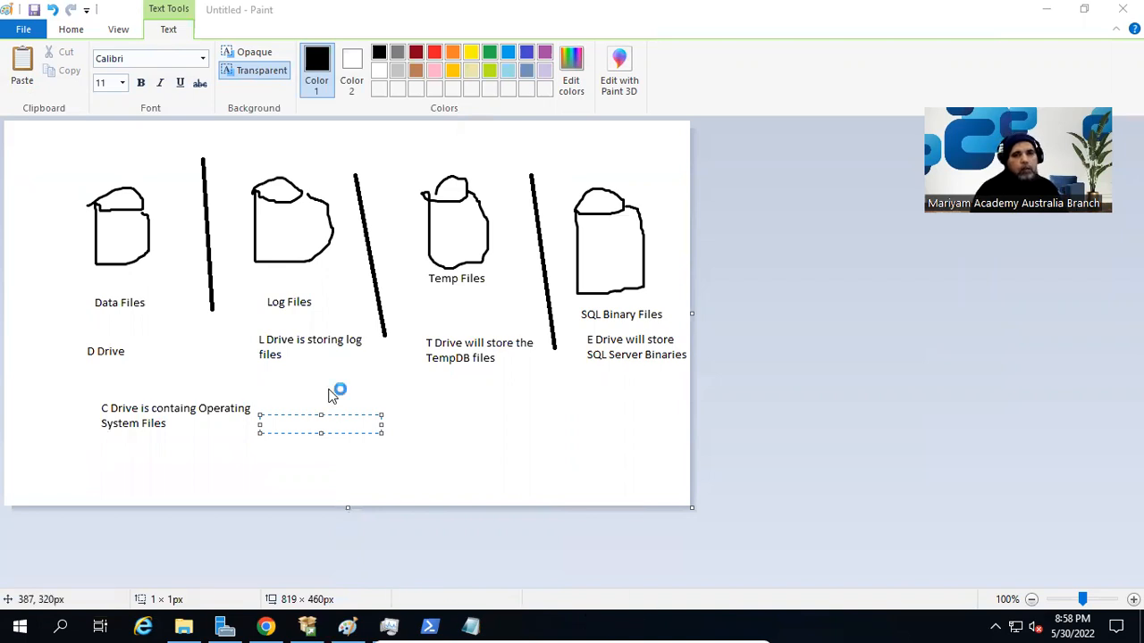
double_click(588, 66)
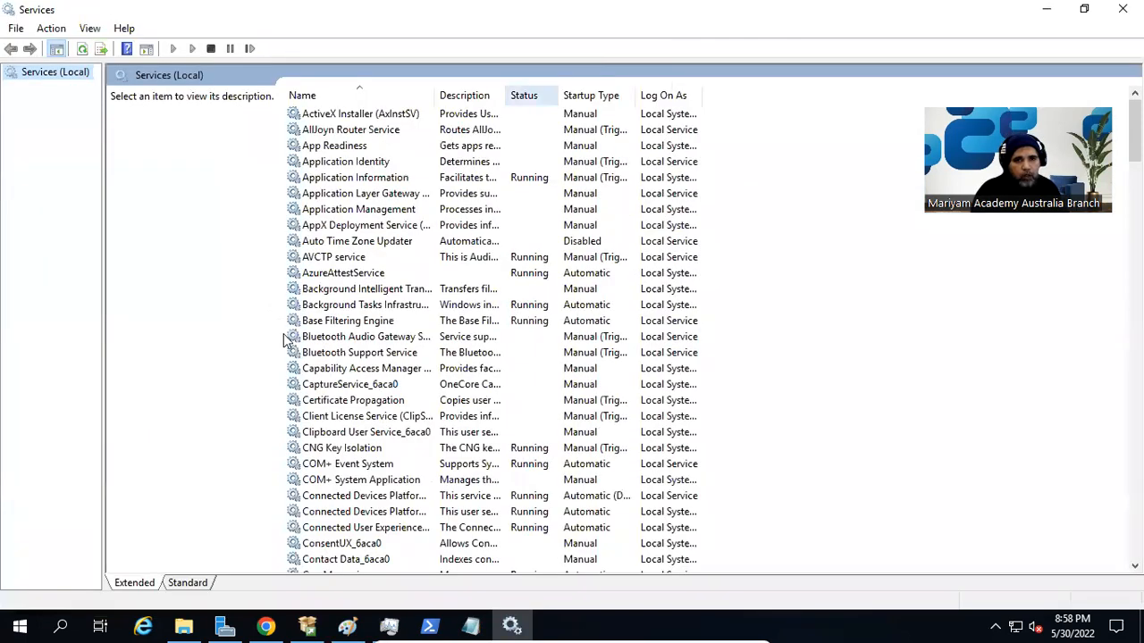
- Jump to the services starting with S and widen the Name column to fit the full service names
click(347, 417)
scroll(356, 423, down, 8)
key(s)
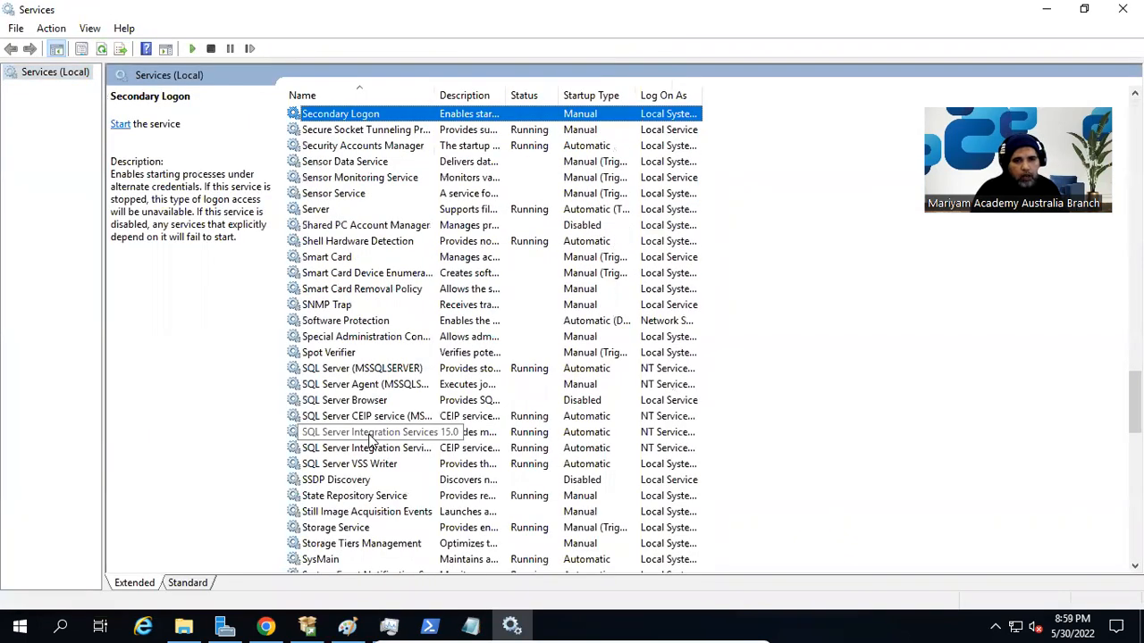
double_click(436, 95)
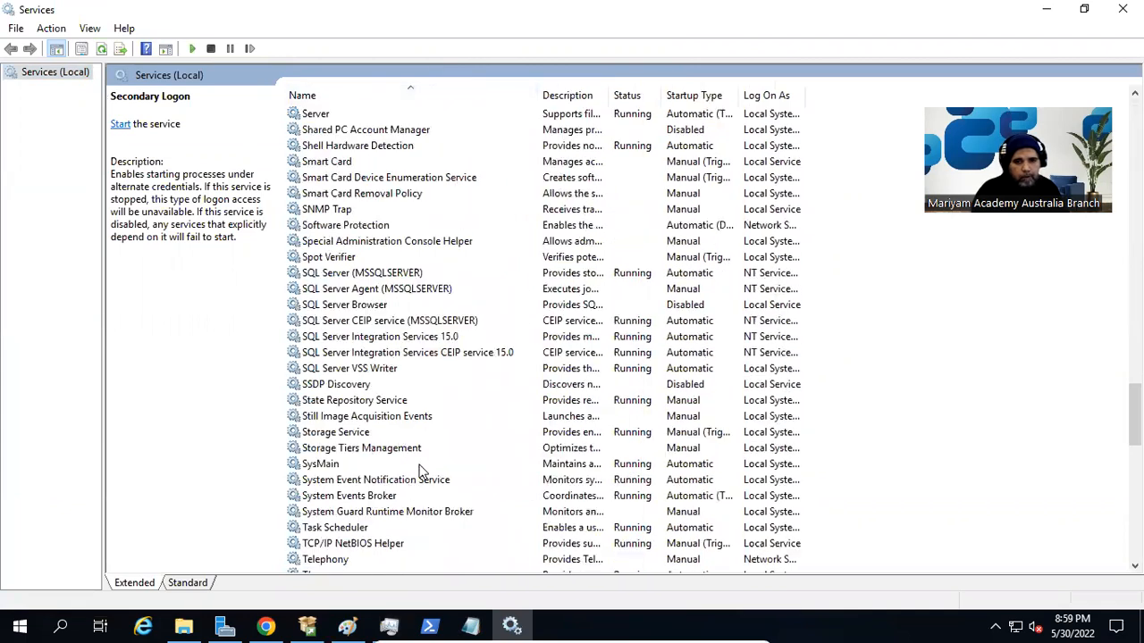
- Check the SQL Server, SQL Server Agent, Integration Services 15.0 and VSS Writer services, and minimize the Services window
click(402, 357)
click(407, 370)
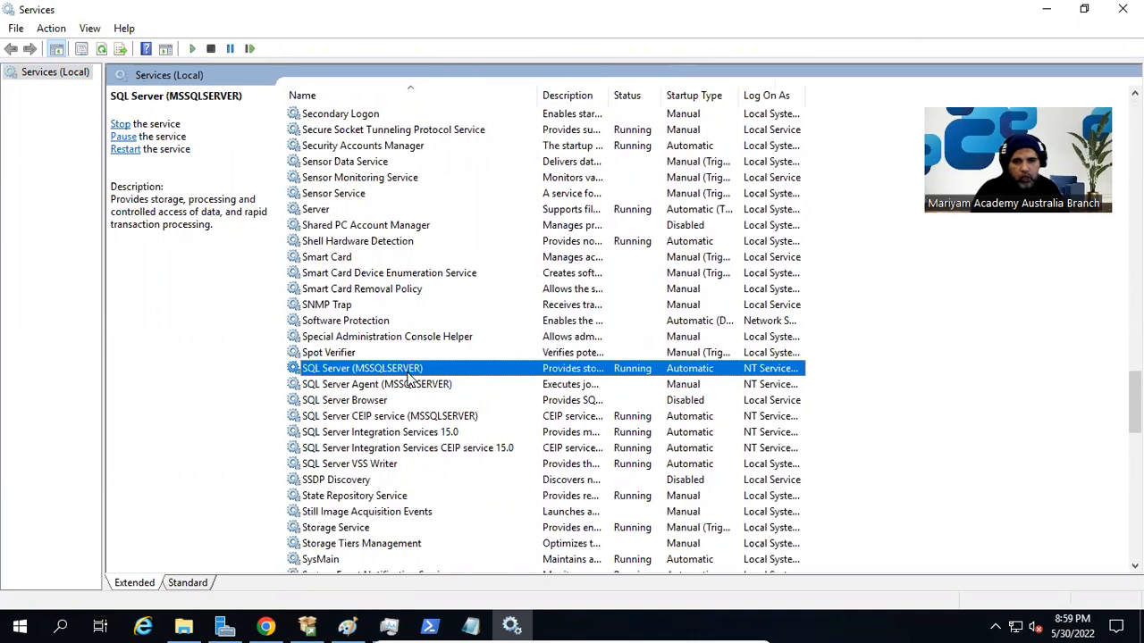
click(410, 386)
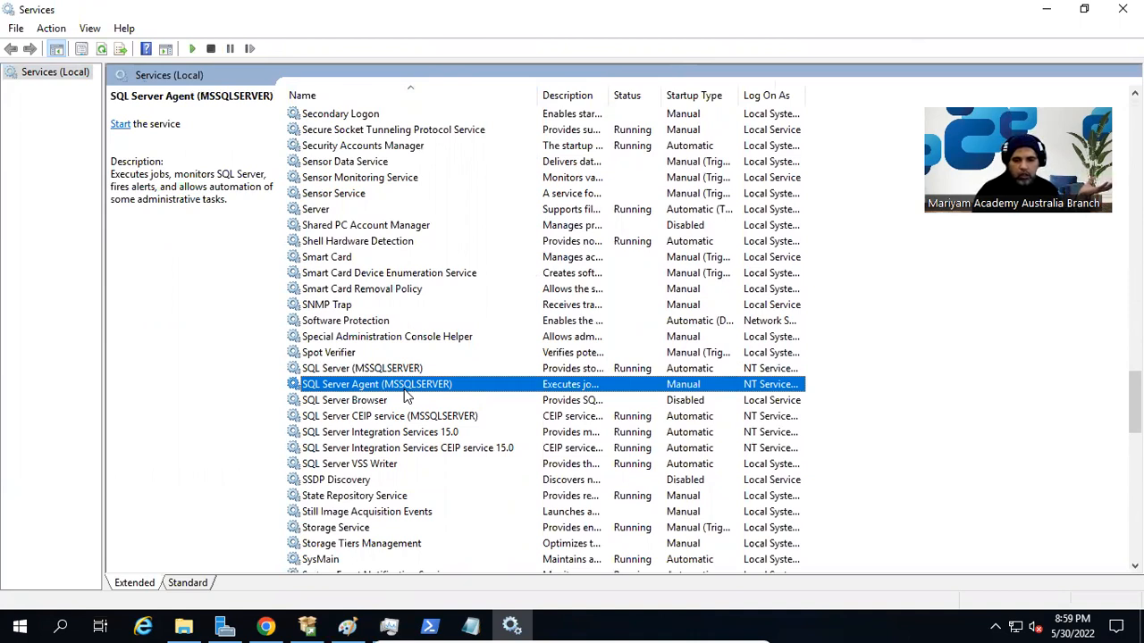
click(429, 434)
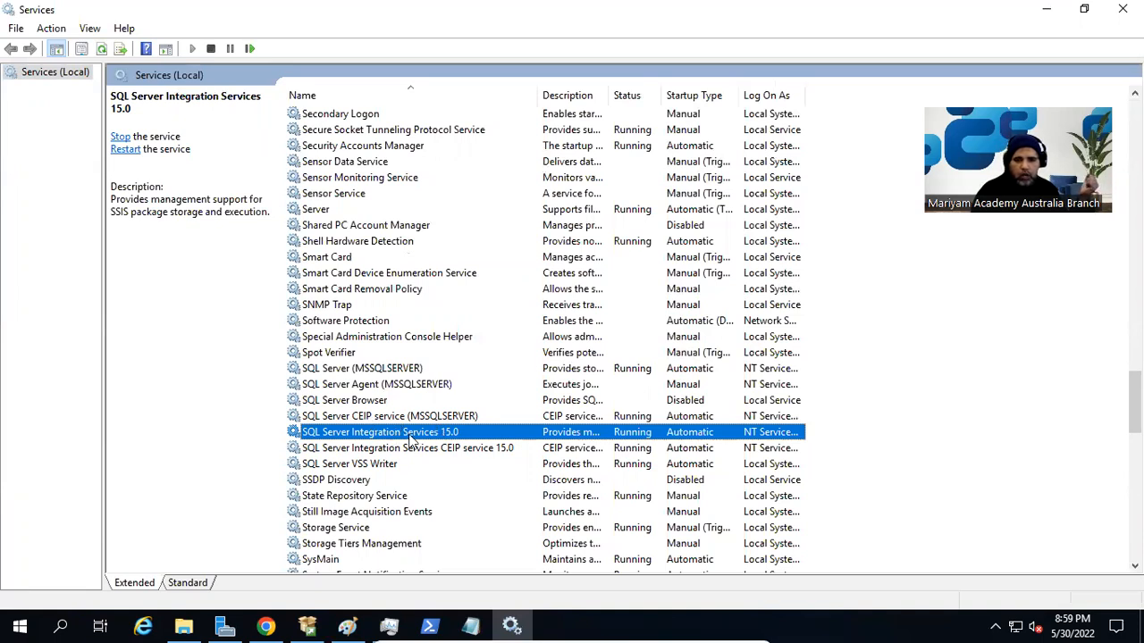
click(399, 479)
click(396, 470)
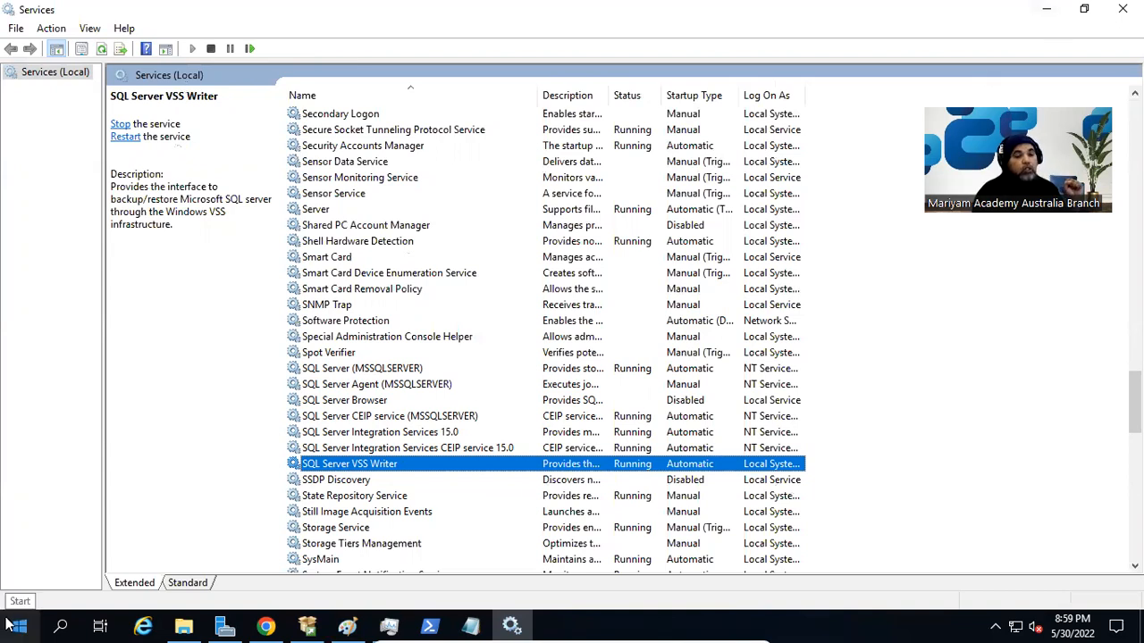
click(1050, 11)
- Switch to File Explorer and open the Work folder on the C: drive to see its installers
click(175, 626)
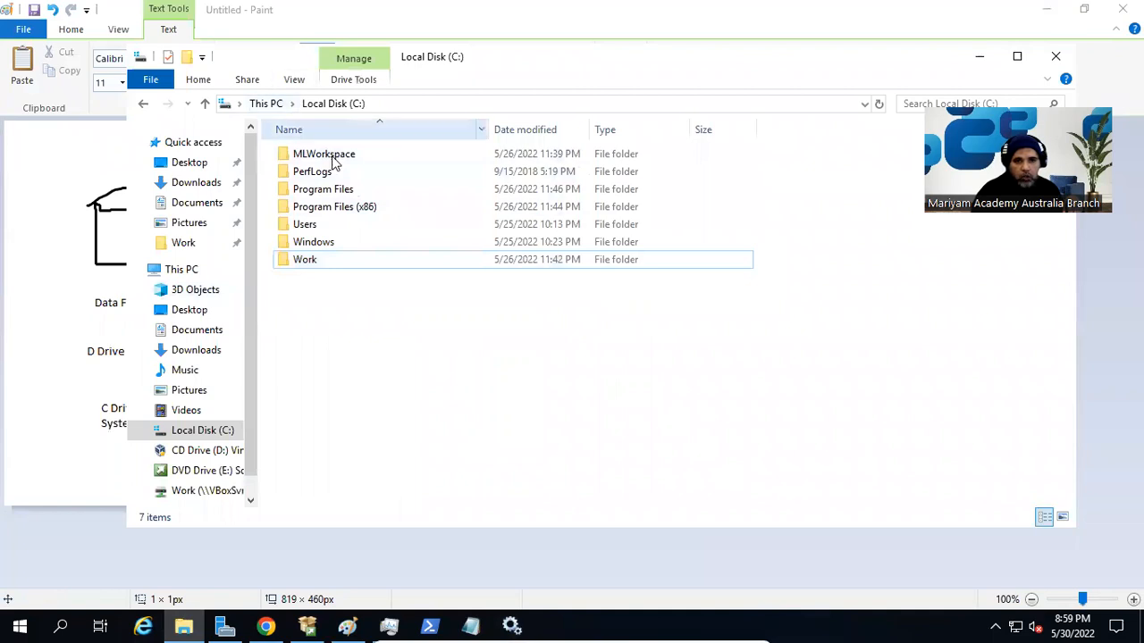
click(308, 262)
double_click(311, 262)
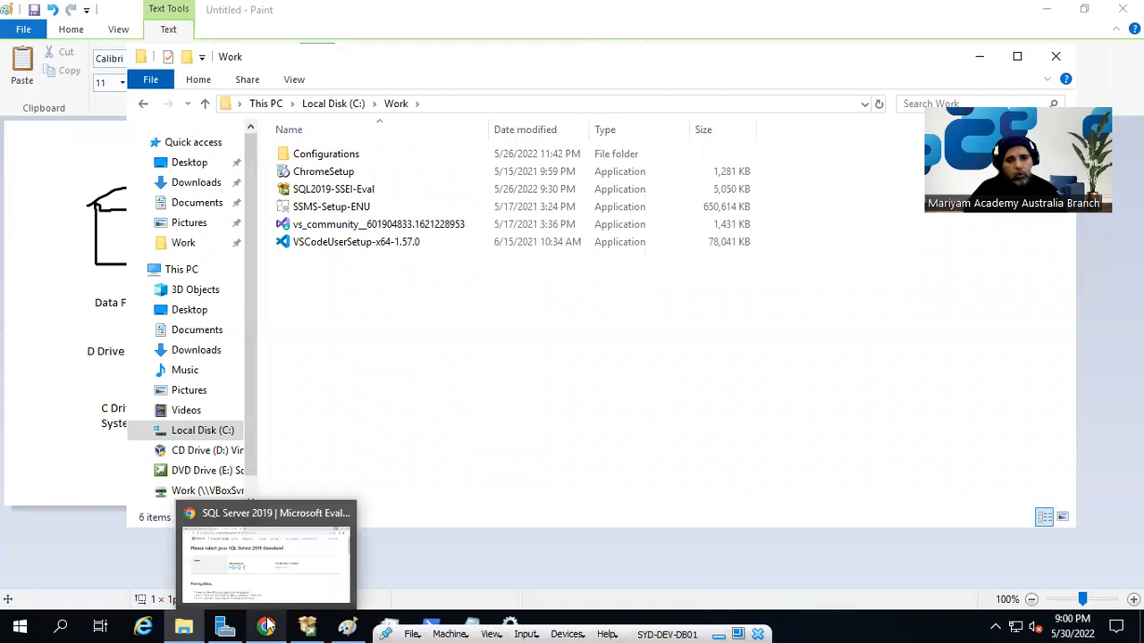
- Open the SQL Server Management Tools download page from SQL Server Installation Center, postponing the Internet Explorer 11 setup
click(310, 626)
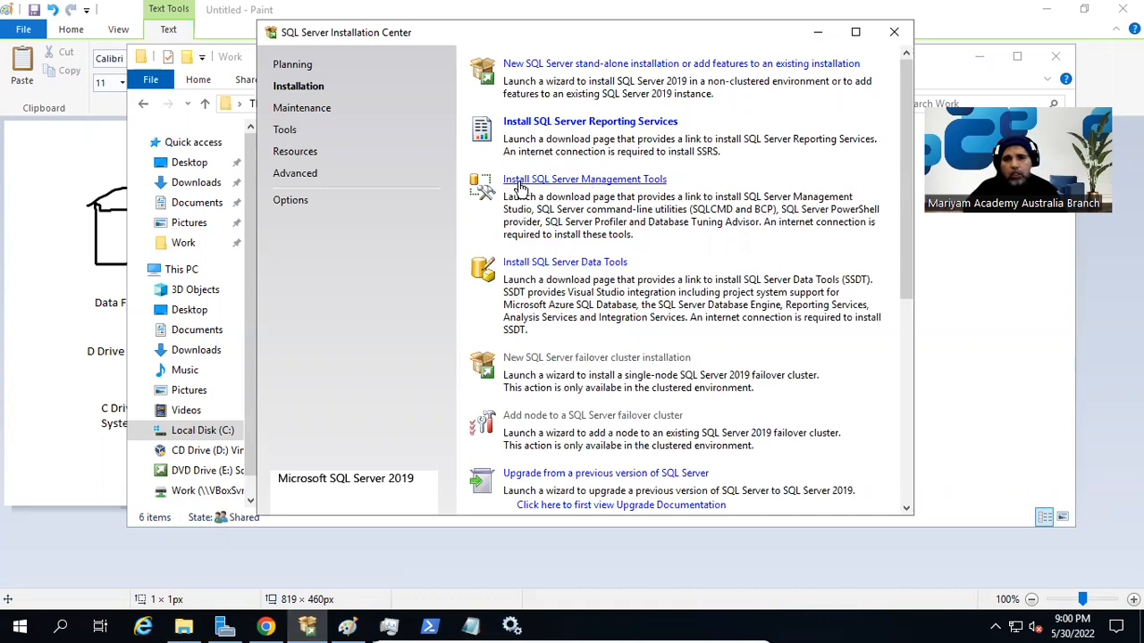
click(651, 181)
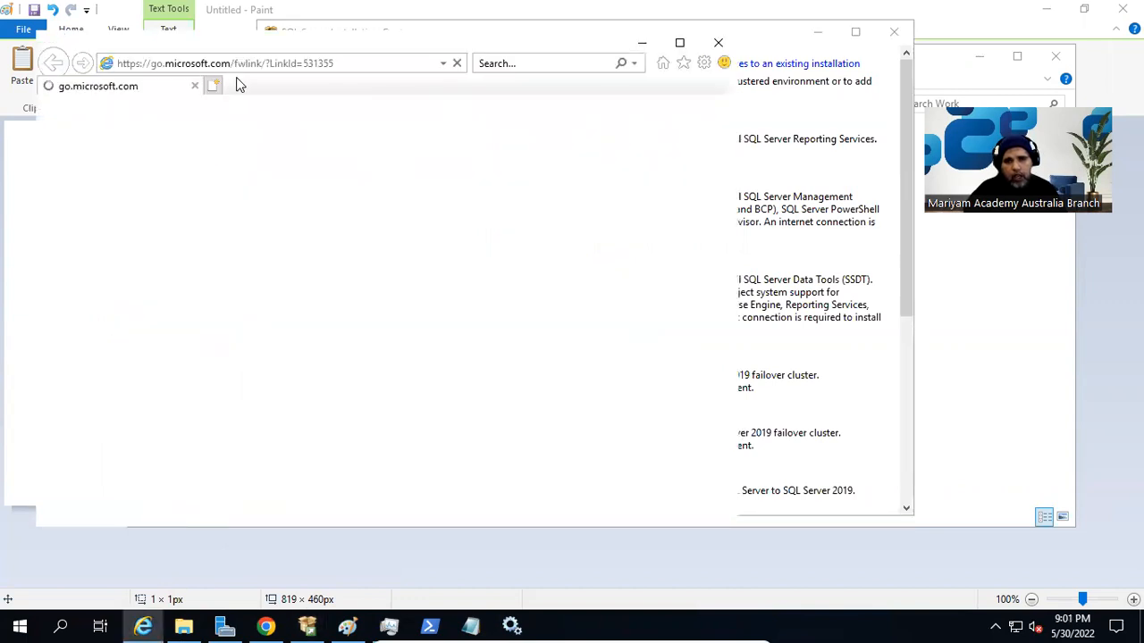
click(304, 64)
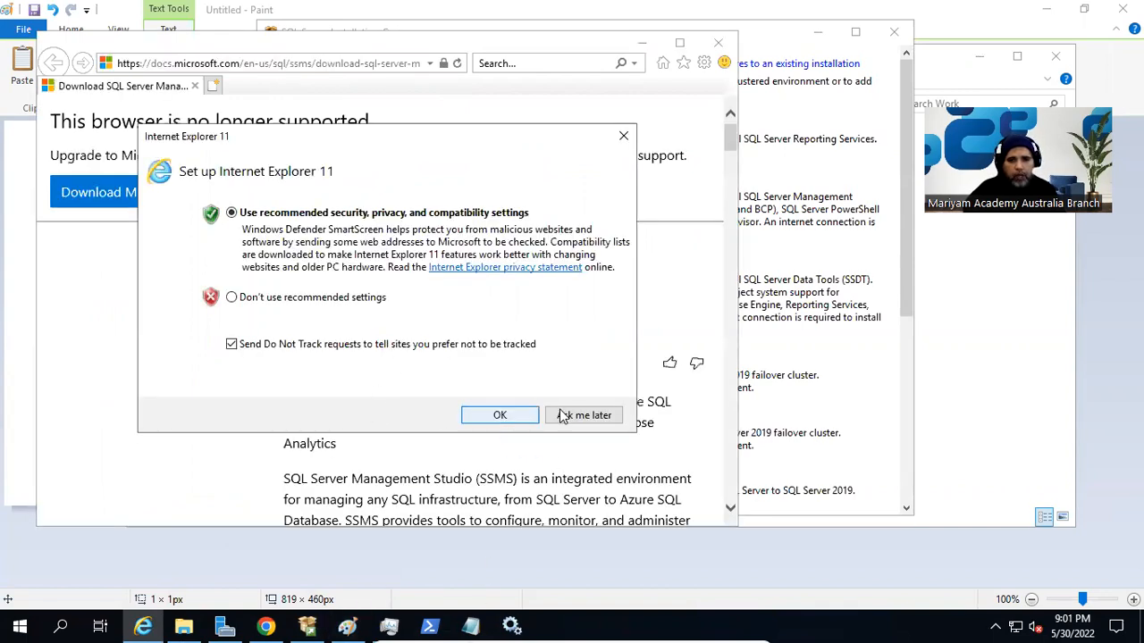
click(583, 416)
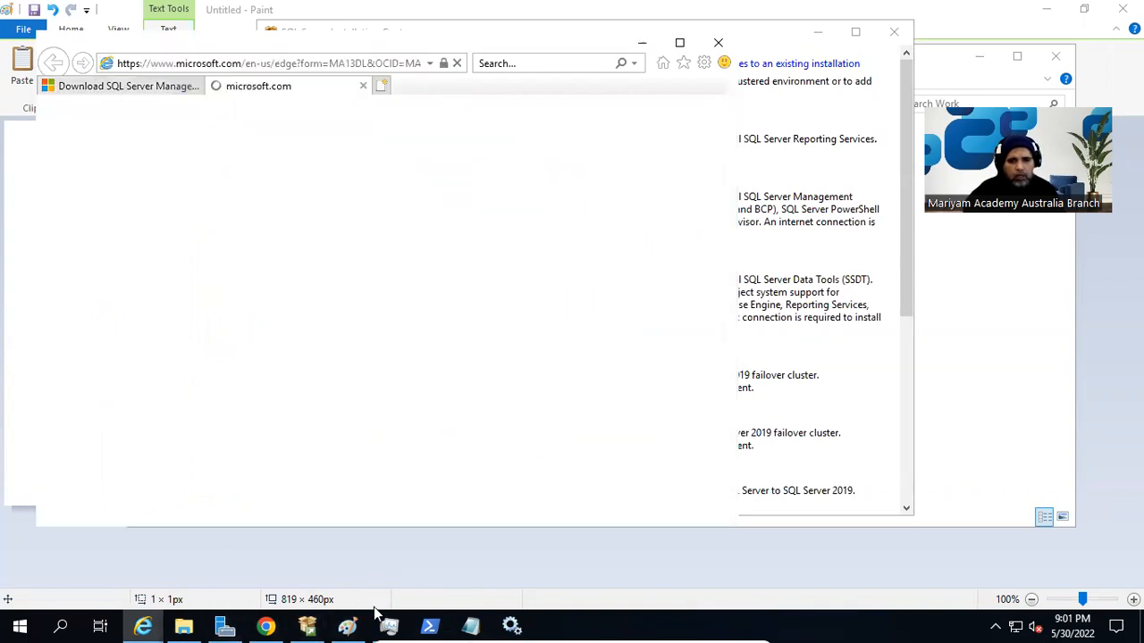
- Switch to Chrome, open the copied SQL Server Management Studio download address in a new tab, and go to the Download SSMS section
click(266, 626)
key(ctrl+t)
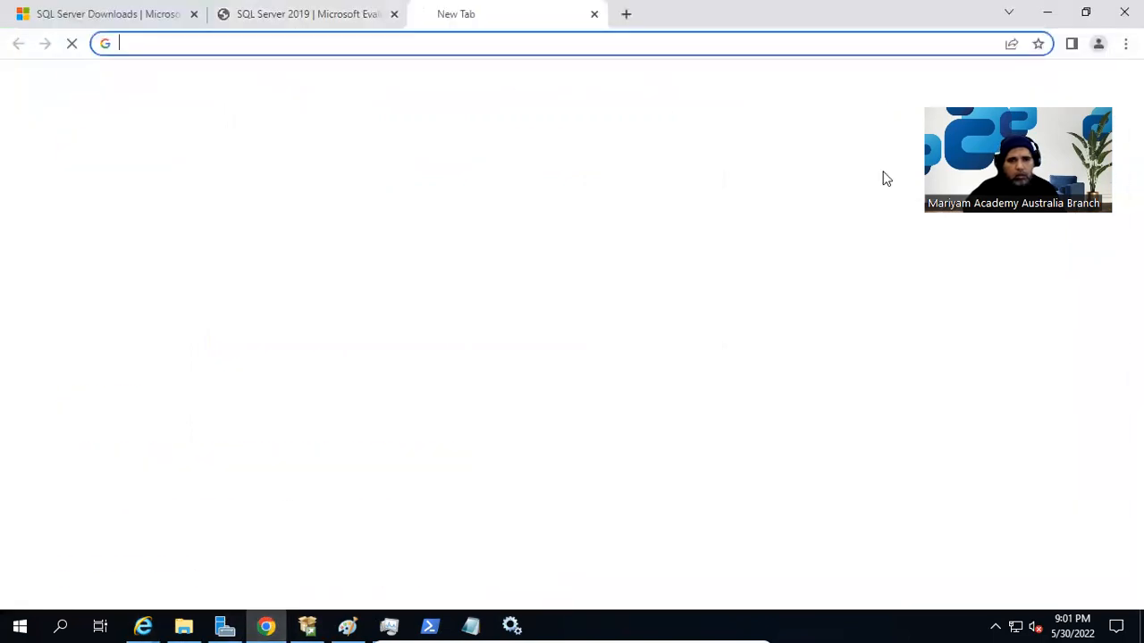
text(https://go.microsoft.com/fwlink/?LinkId=531355)
key(Return)
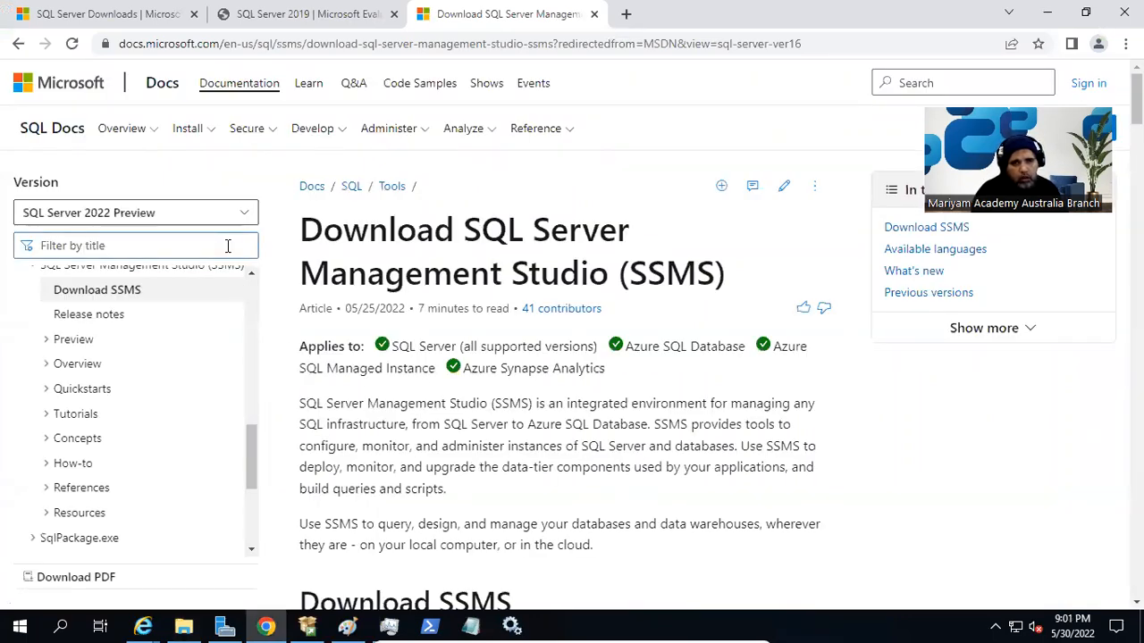
scroll(343, 411, down, 1)
scroll(343, 411, down, 5)
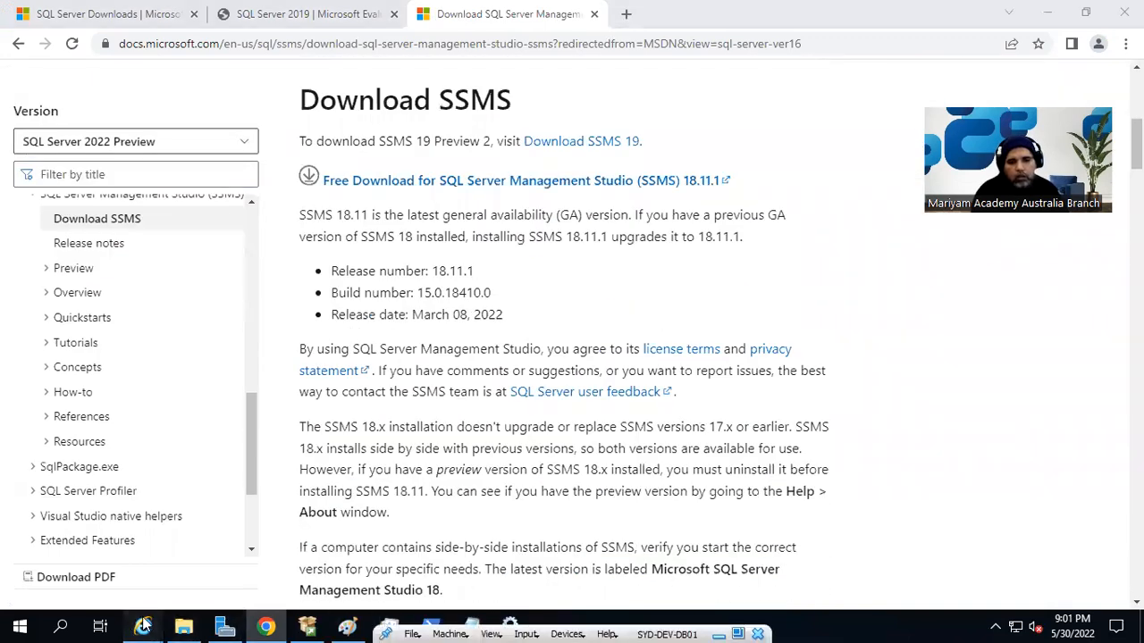
- Switch to the Internet Explorer window showing the Microsoft Edge download page
mouse_move(143, 625)
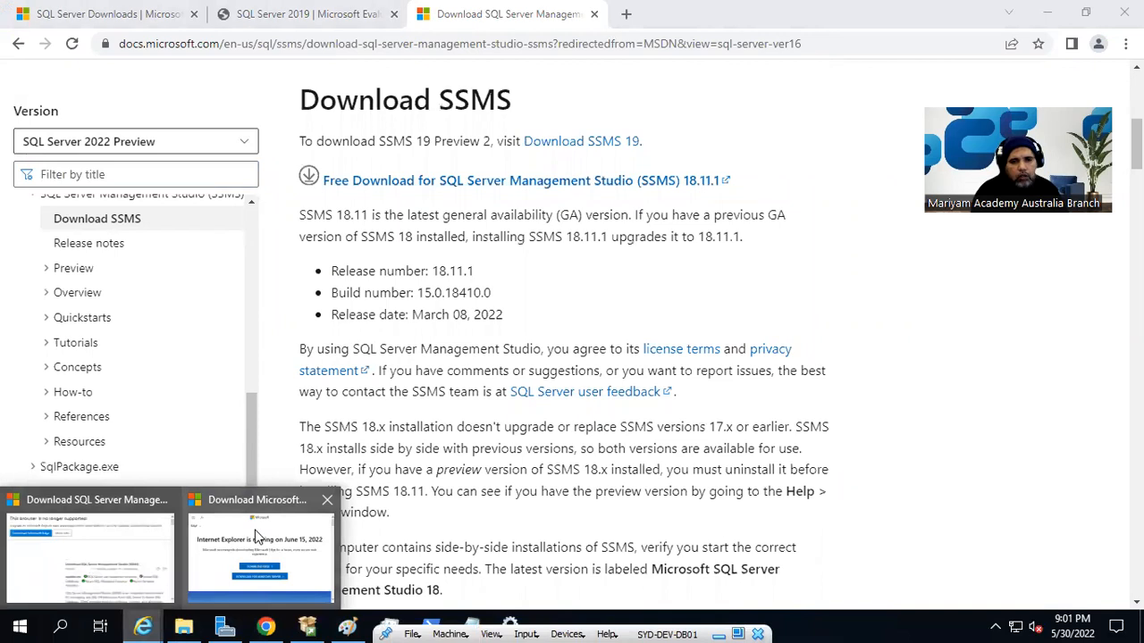
click(257, 538)
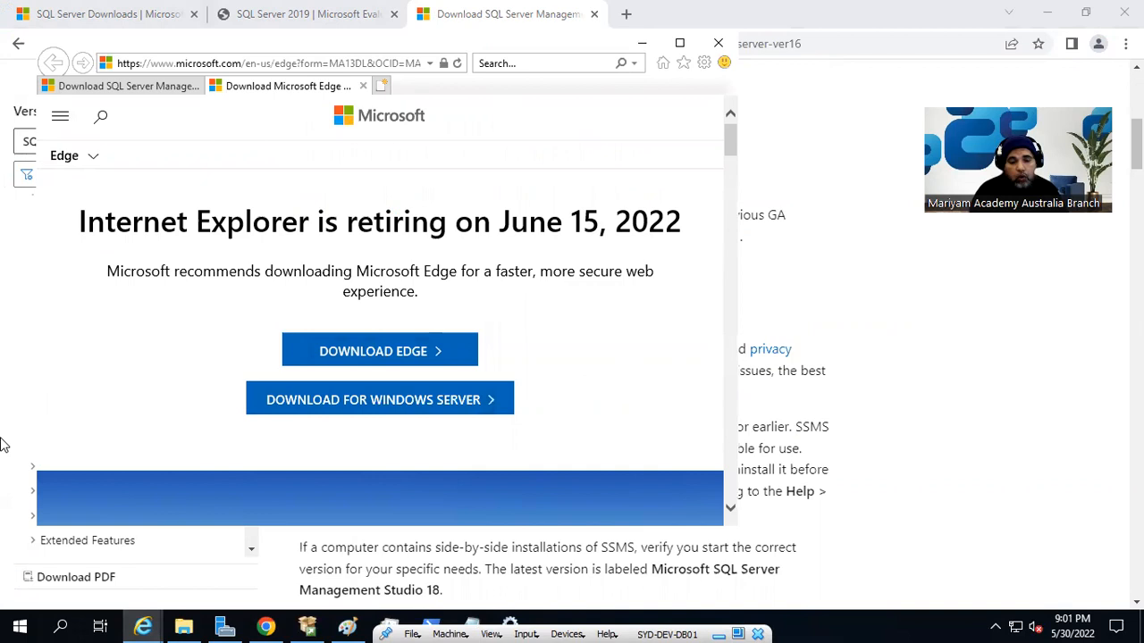
click(19, 625)
scroll(119, 460, down, 3)
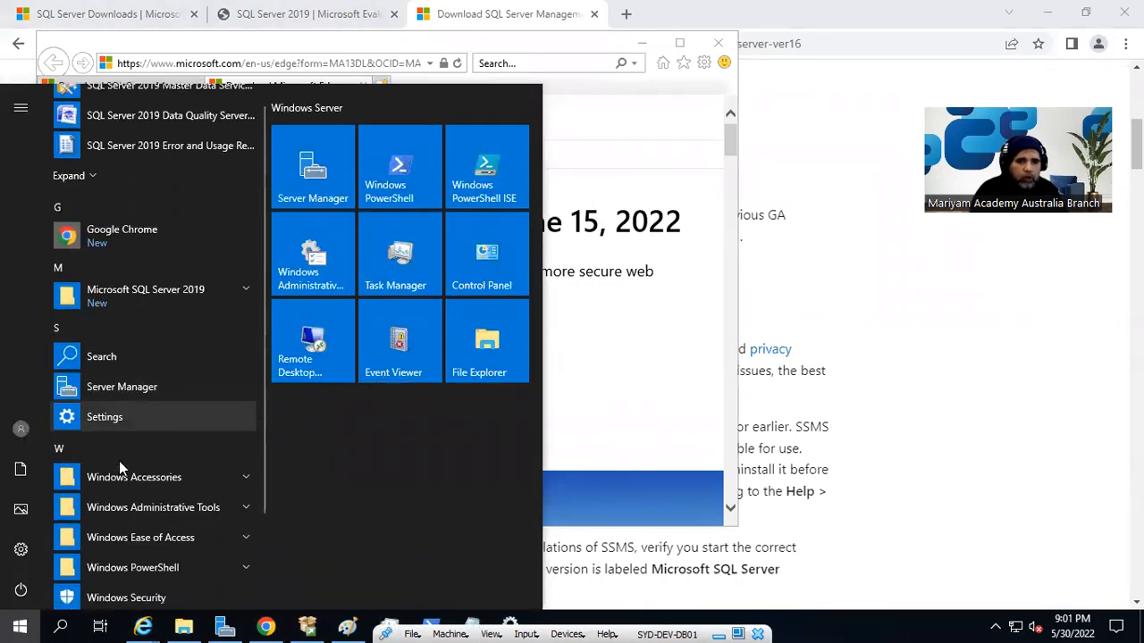
scroll(119, 462, up, 3)
click(655, 376)
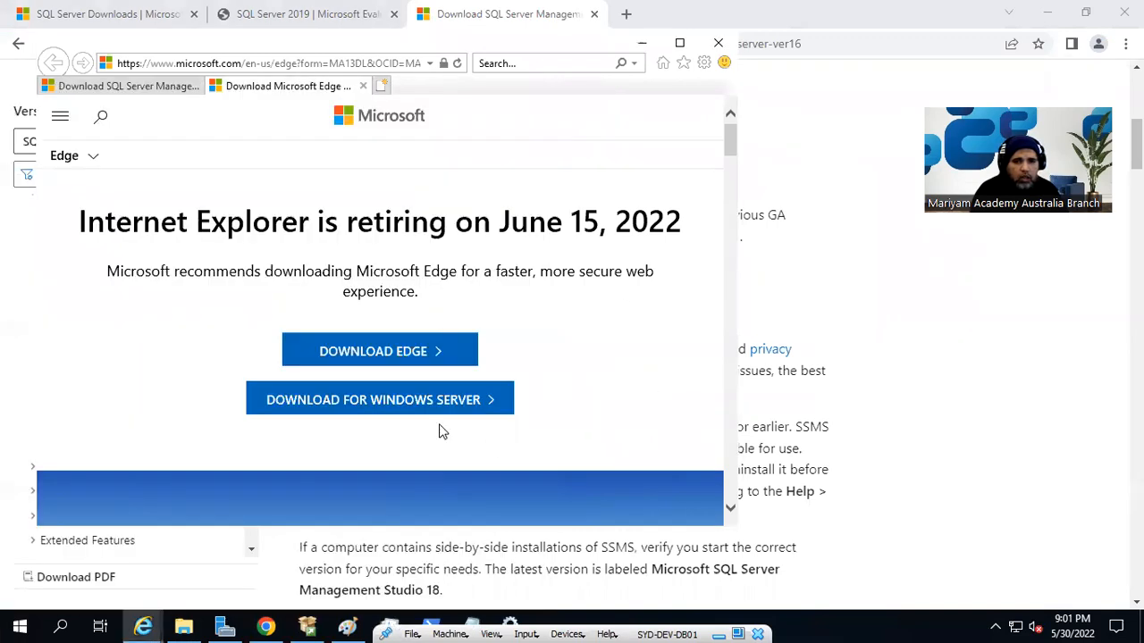
- Download Microsoft Edge for Windows Server in English (US), accept the license terms, save MicrosoftEdgeSetup.exe and open its folder
click(409, 402)
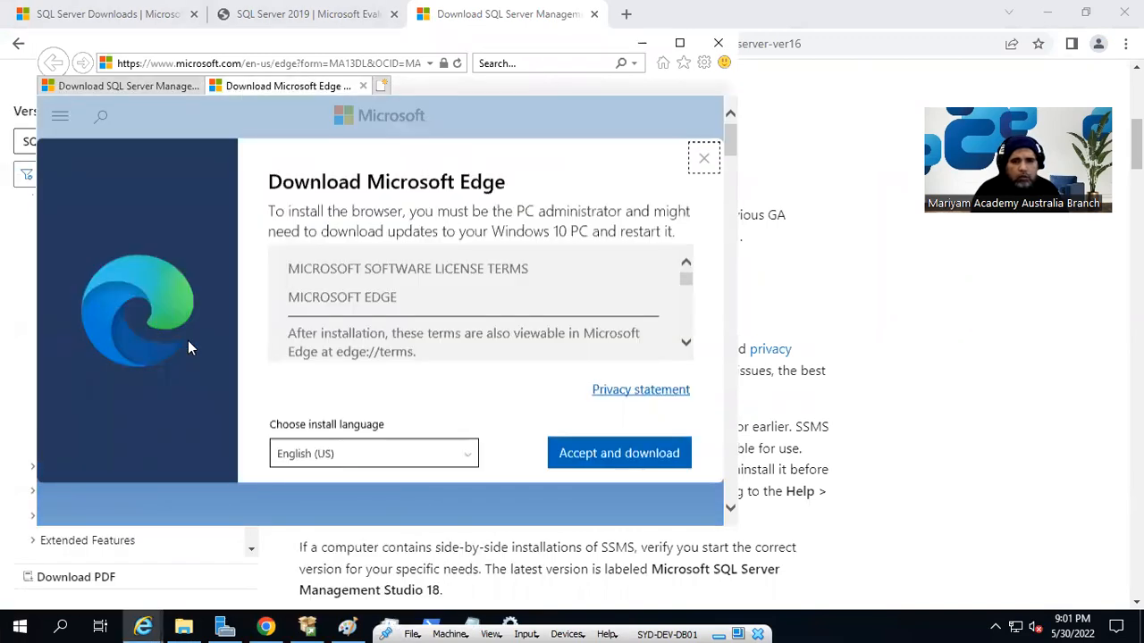
click(619, 449)
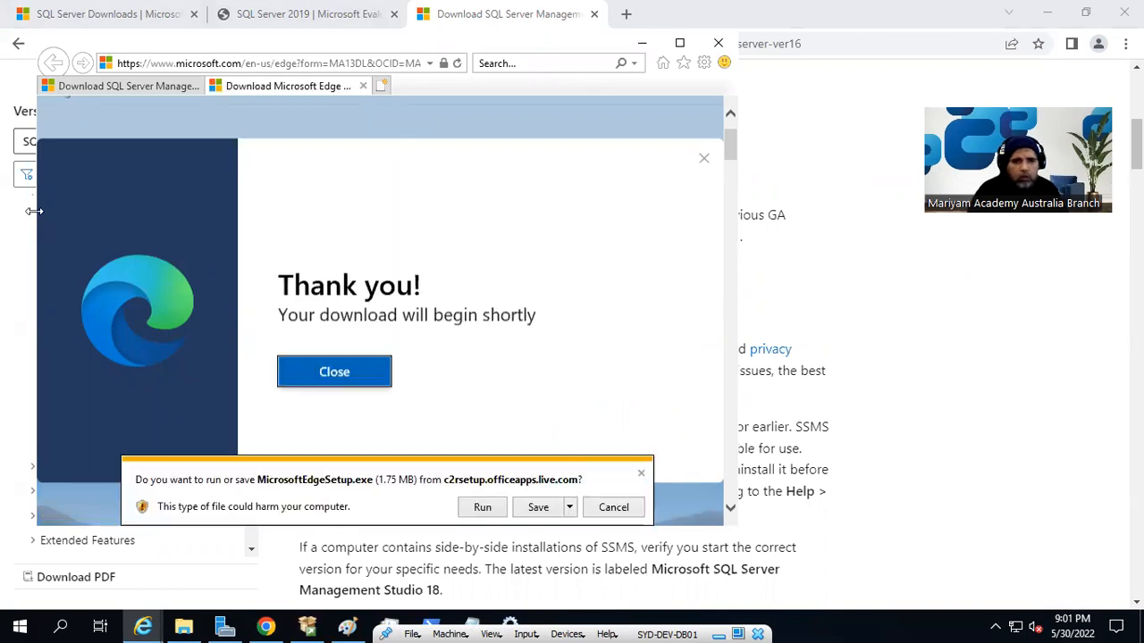
click(538, 506)
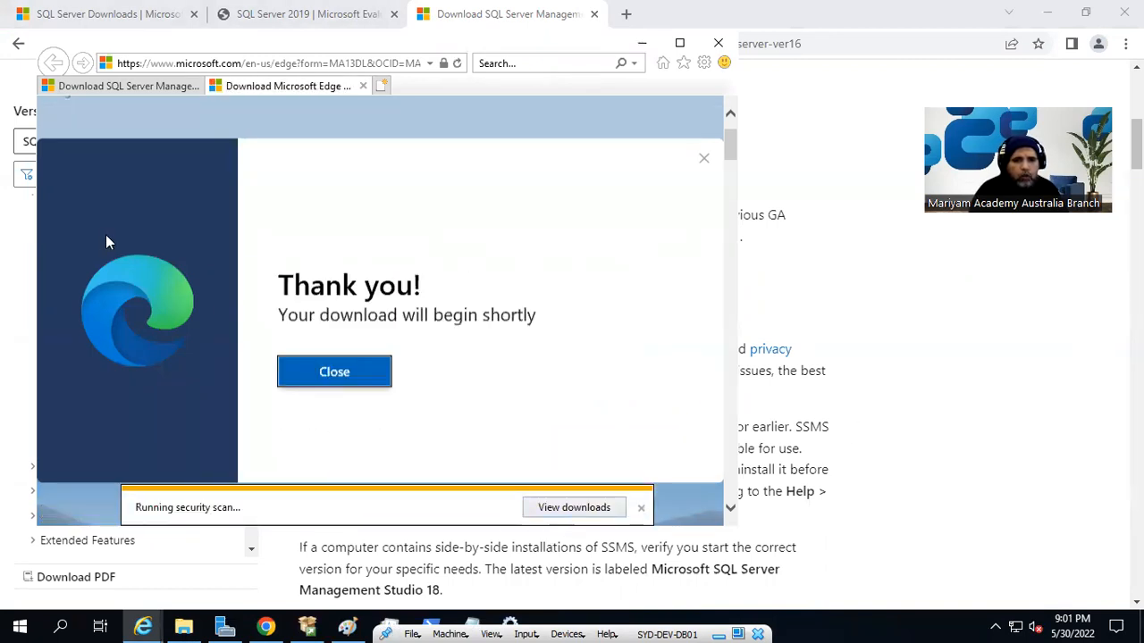
click(494, 507)
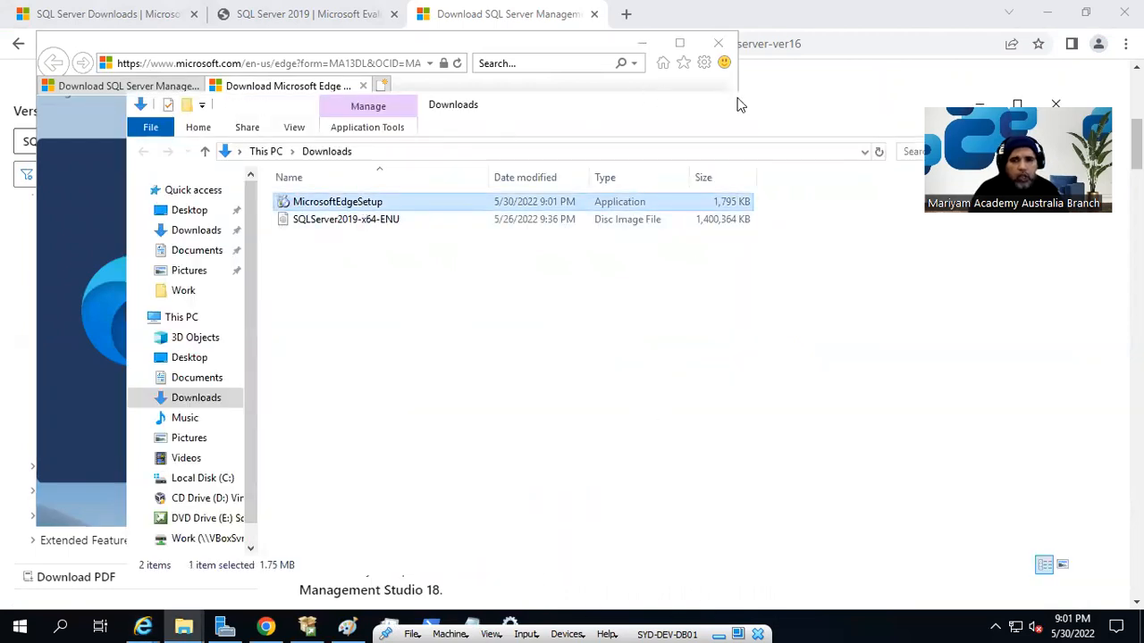
- Minimize the Downloads folder window and close Internet Explorer with all its tabs
drag(742, 107, 629, 109)
click(865, 109)
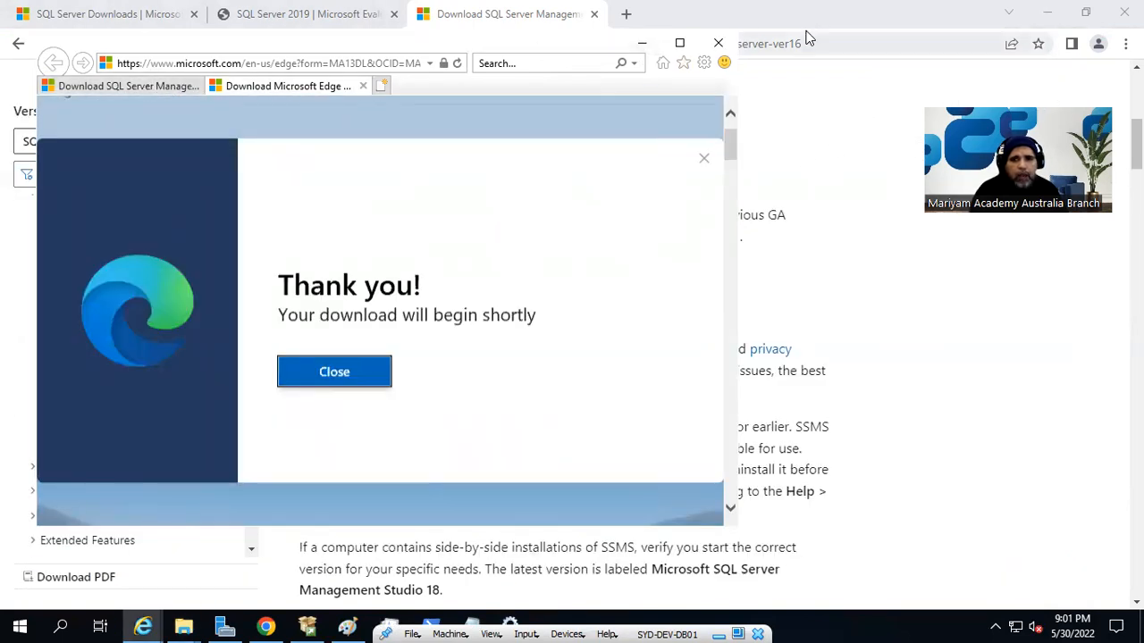
click(718, 42)
click(358, 295)
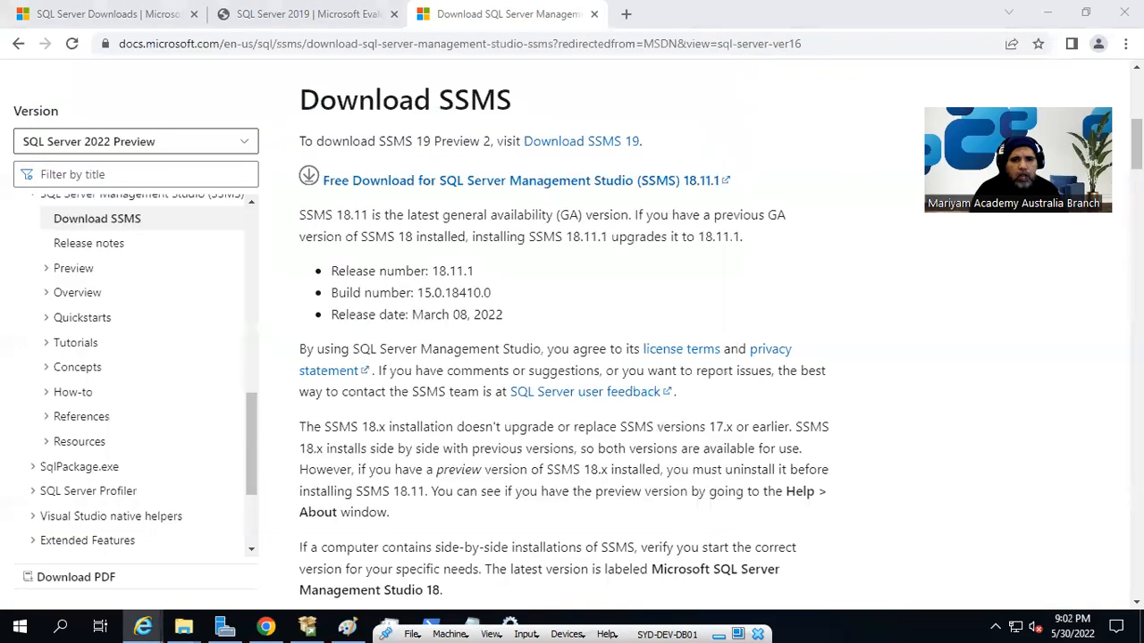
scroll(447, 349, up, 2)
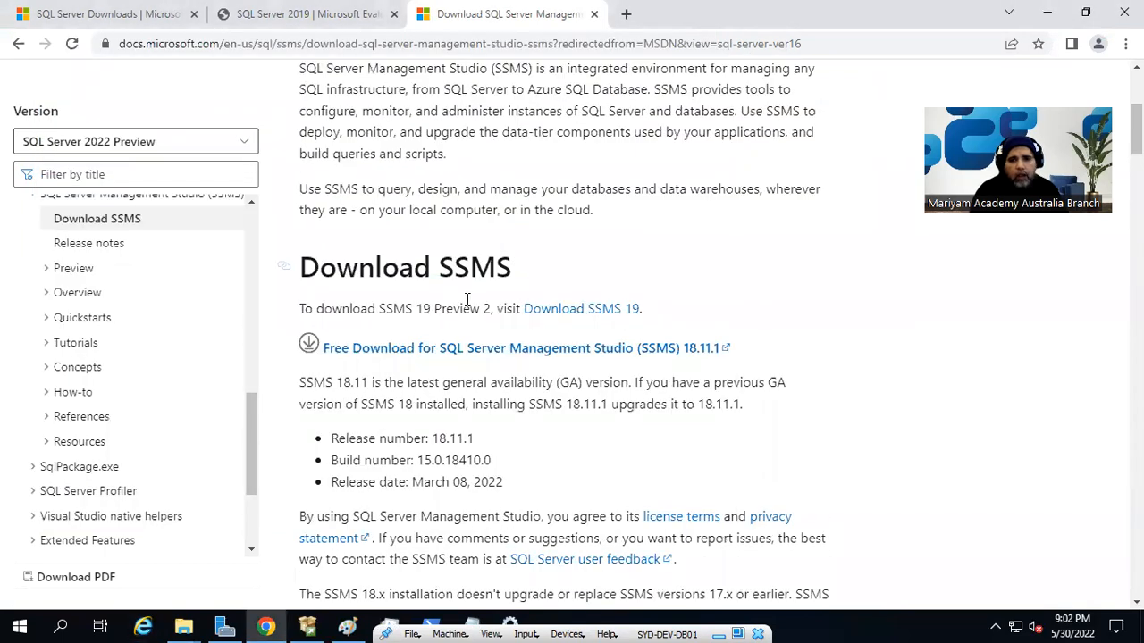
scroll(509, 404, up, 3)
scroll(510, 413, down, 3)
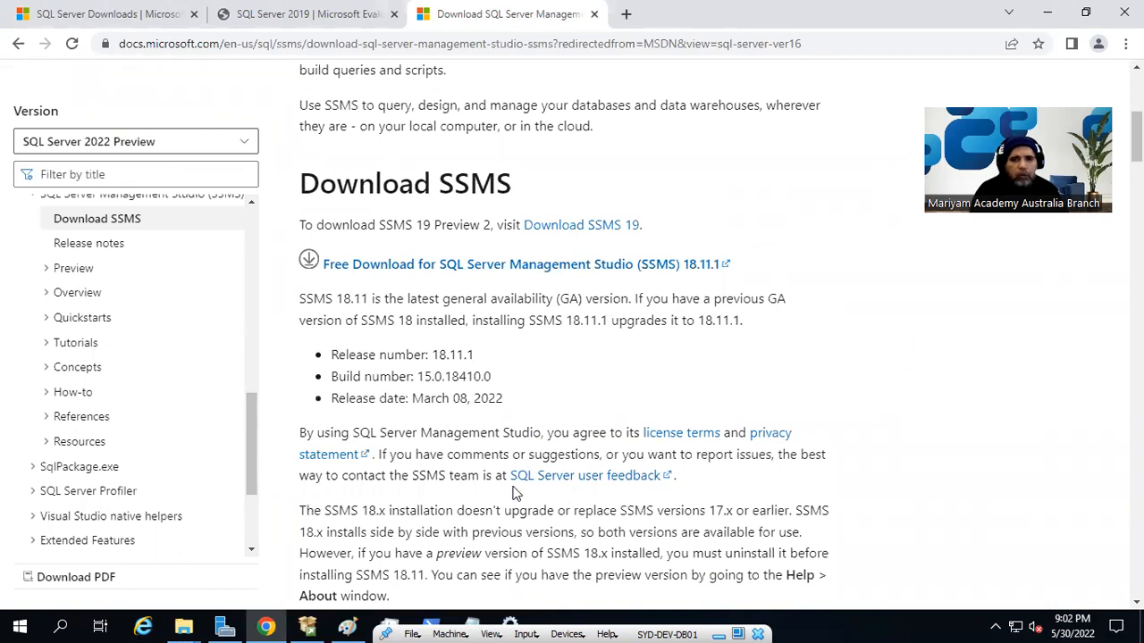
- Run SSMS-Setup-ENU from the Work folder as administrator and start installing SQL Server Management Studio 18.9.1 in the default location
click(183, 626)
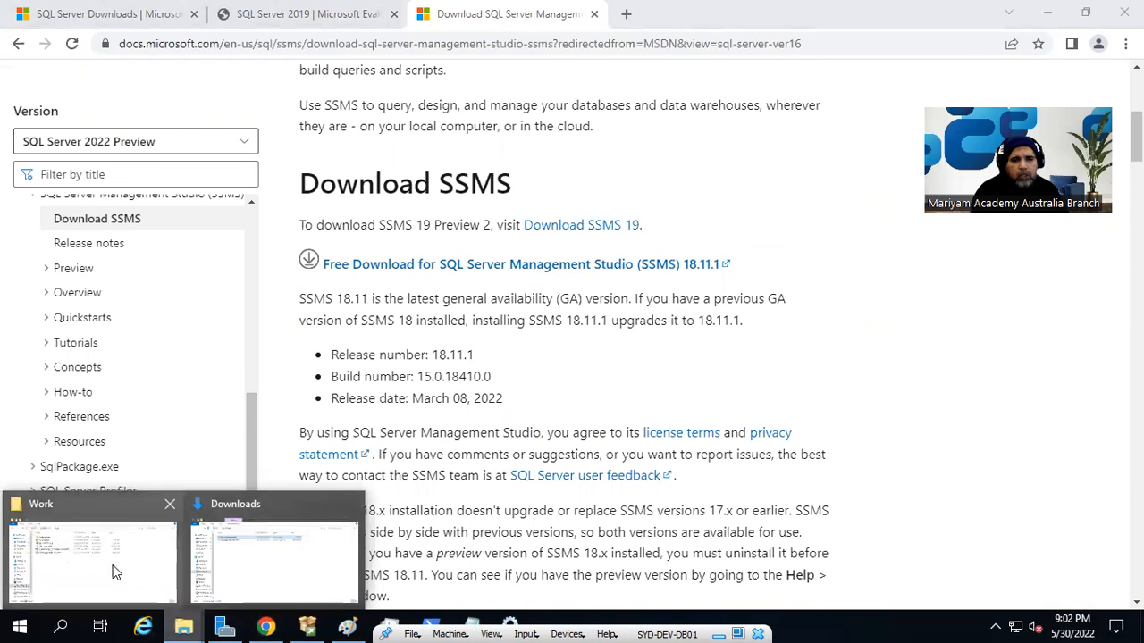
click(88, 595)
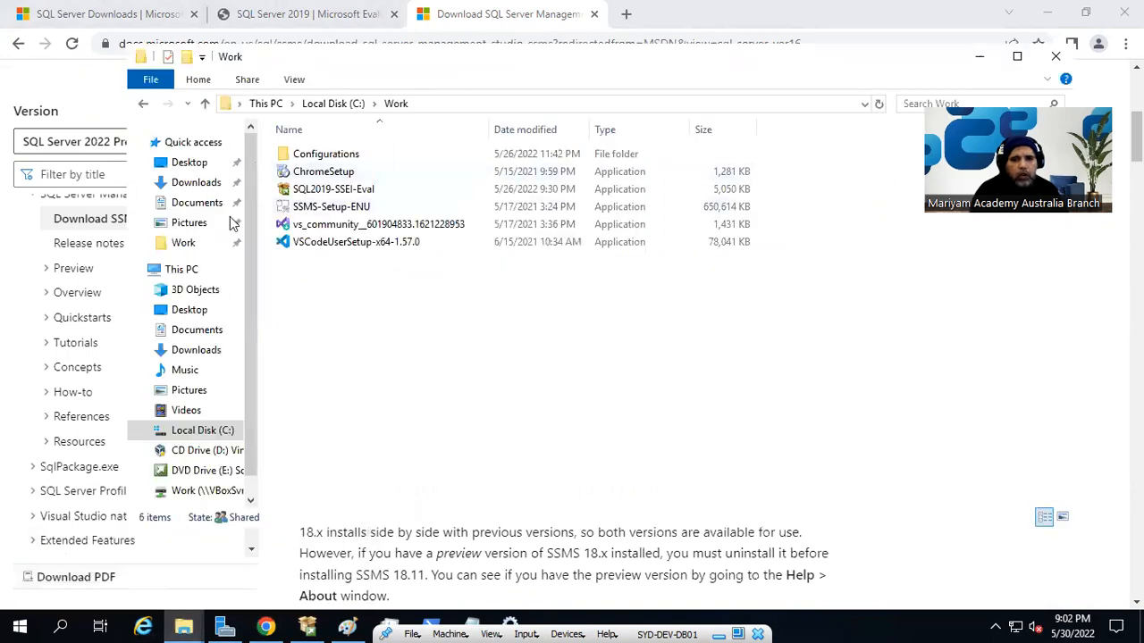
right_click(339, 213)
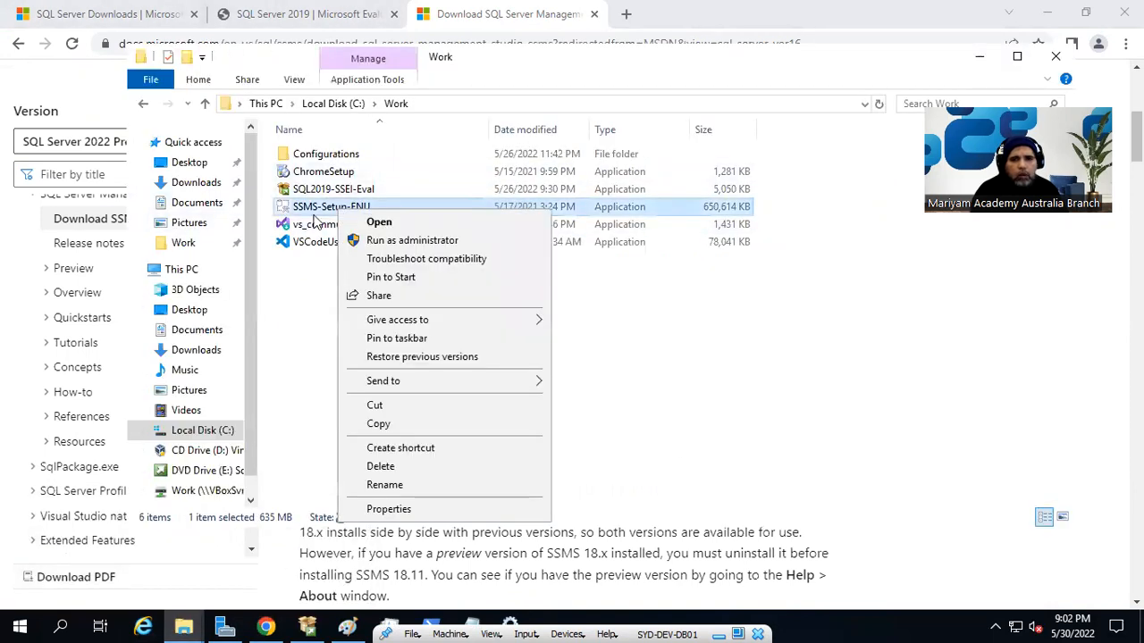
click(421, 242)
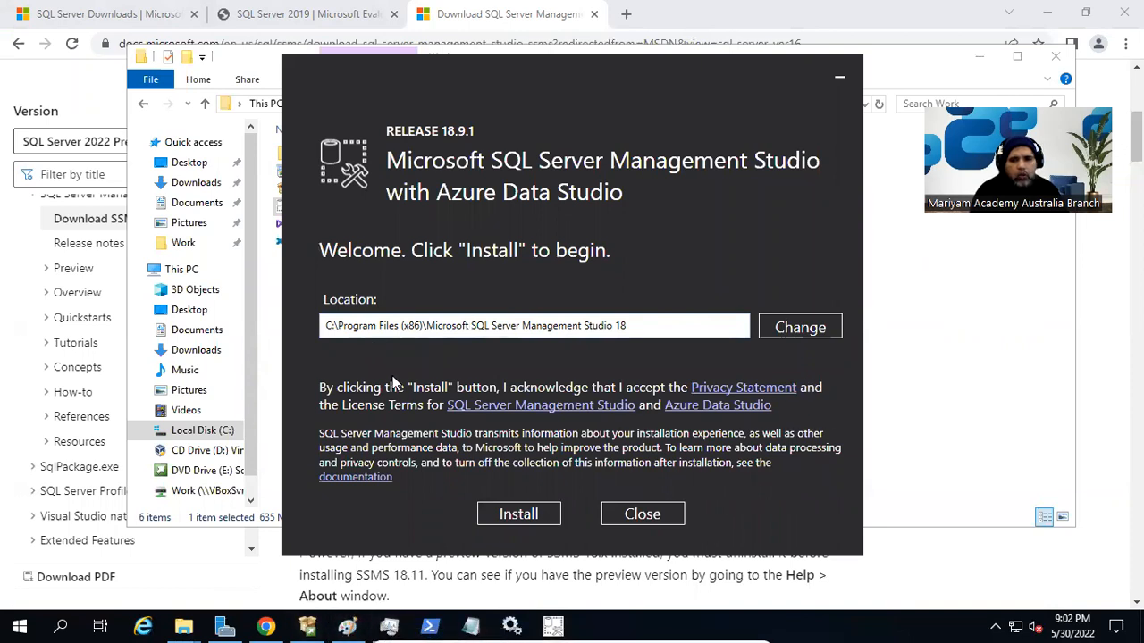
click(518, 515)
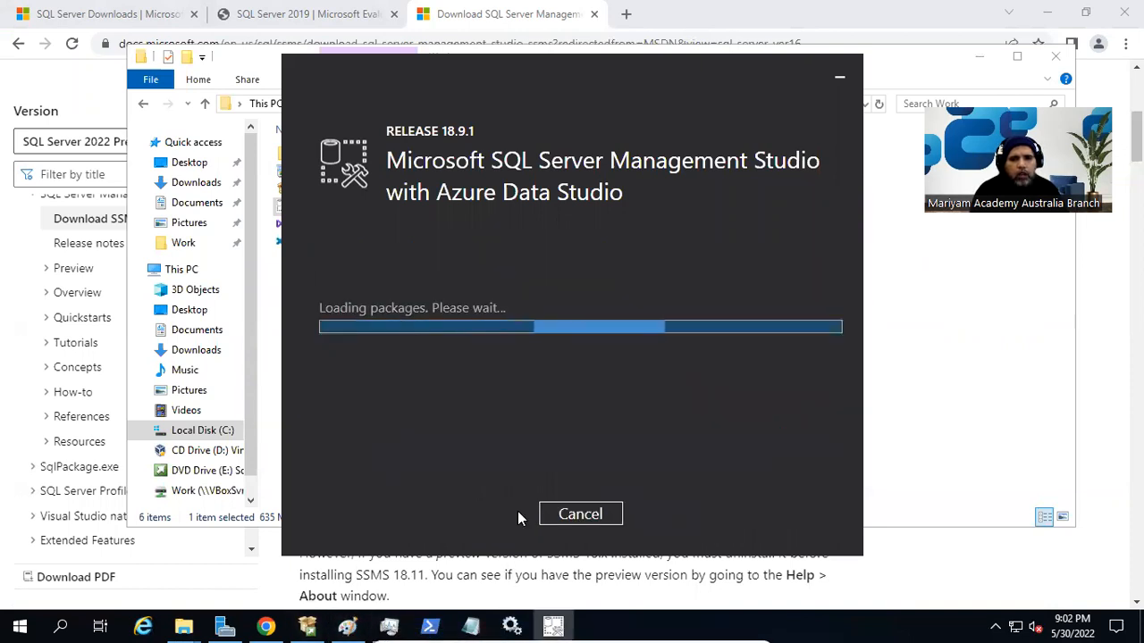